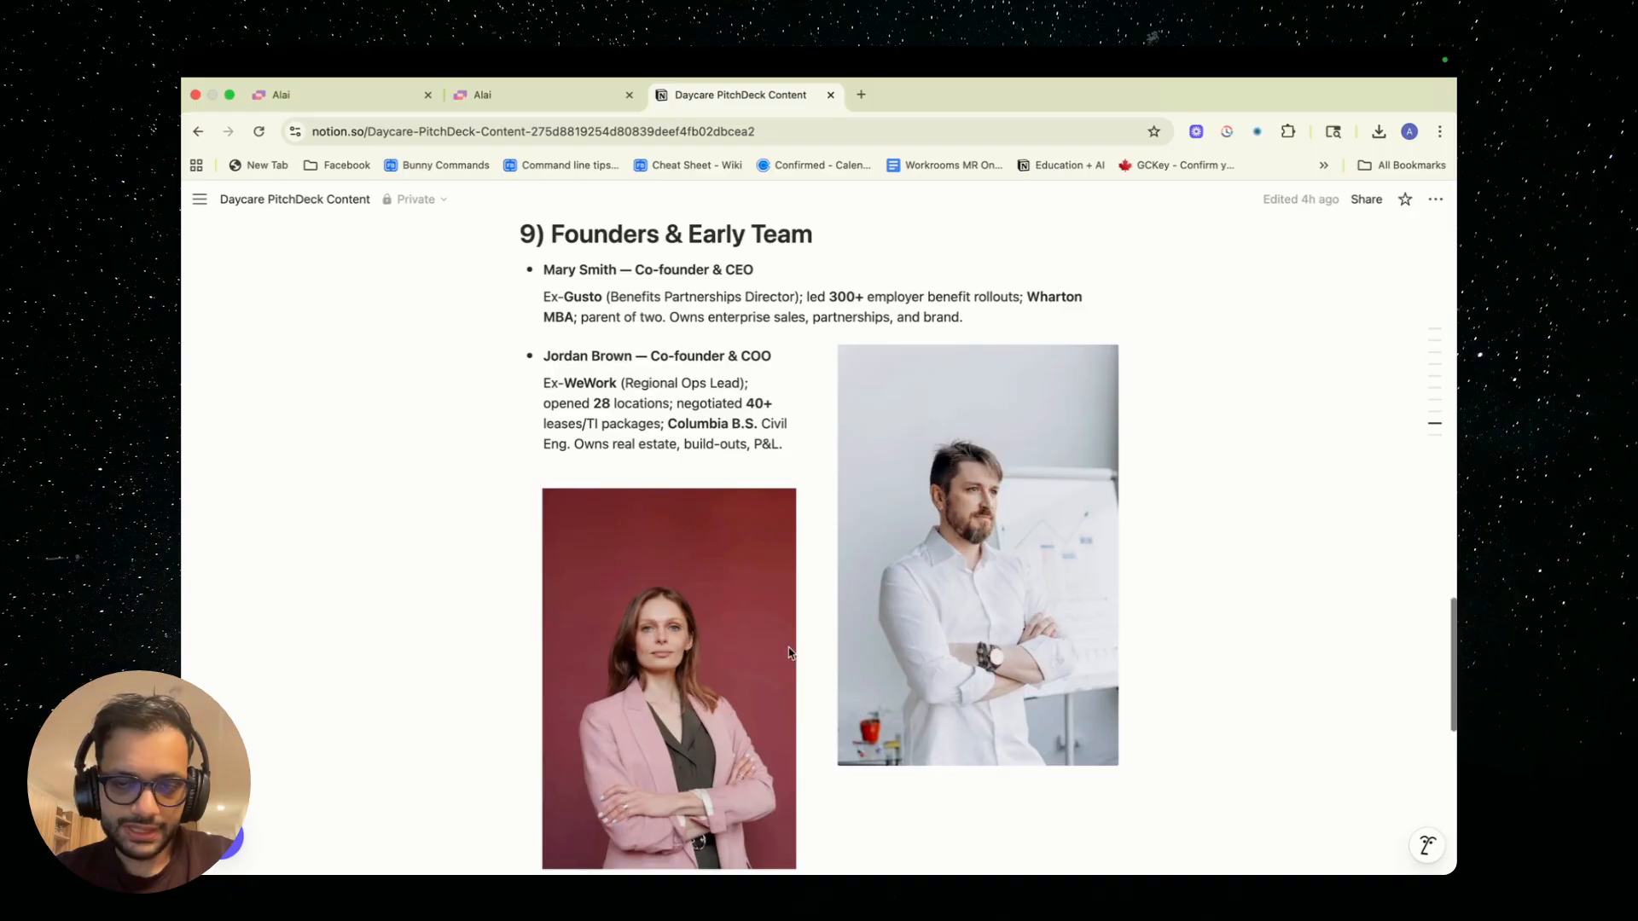
Skim the end of the Daycare PitchDeck Content document, switch to Alai and create a new presentation
scroll(849, 505, "down", 9)
scroll(789, 654, "up", 3)
scroll(790, 654, "up", 1)
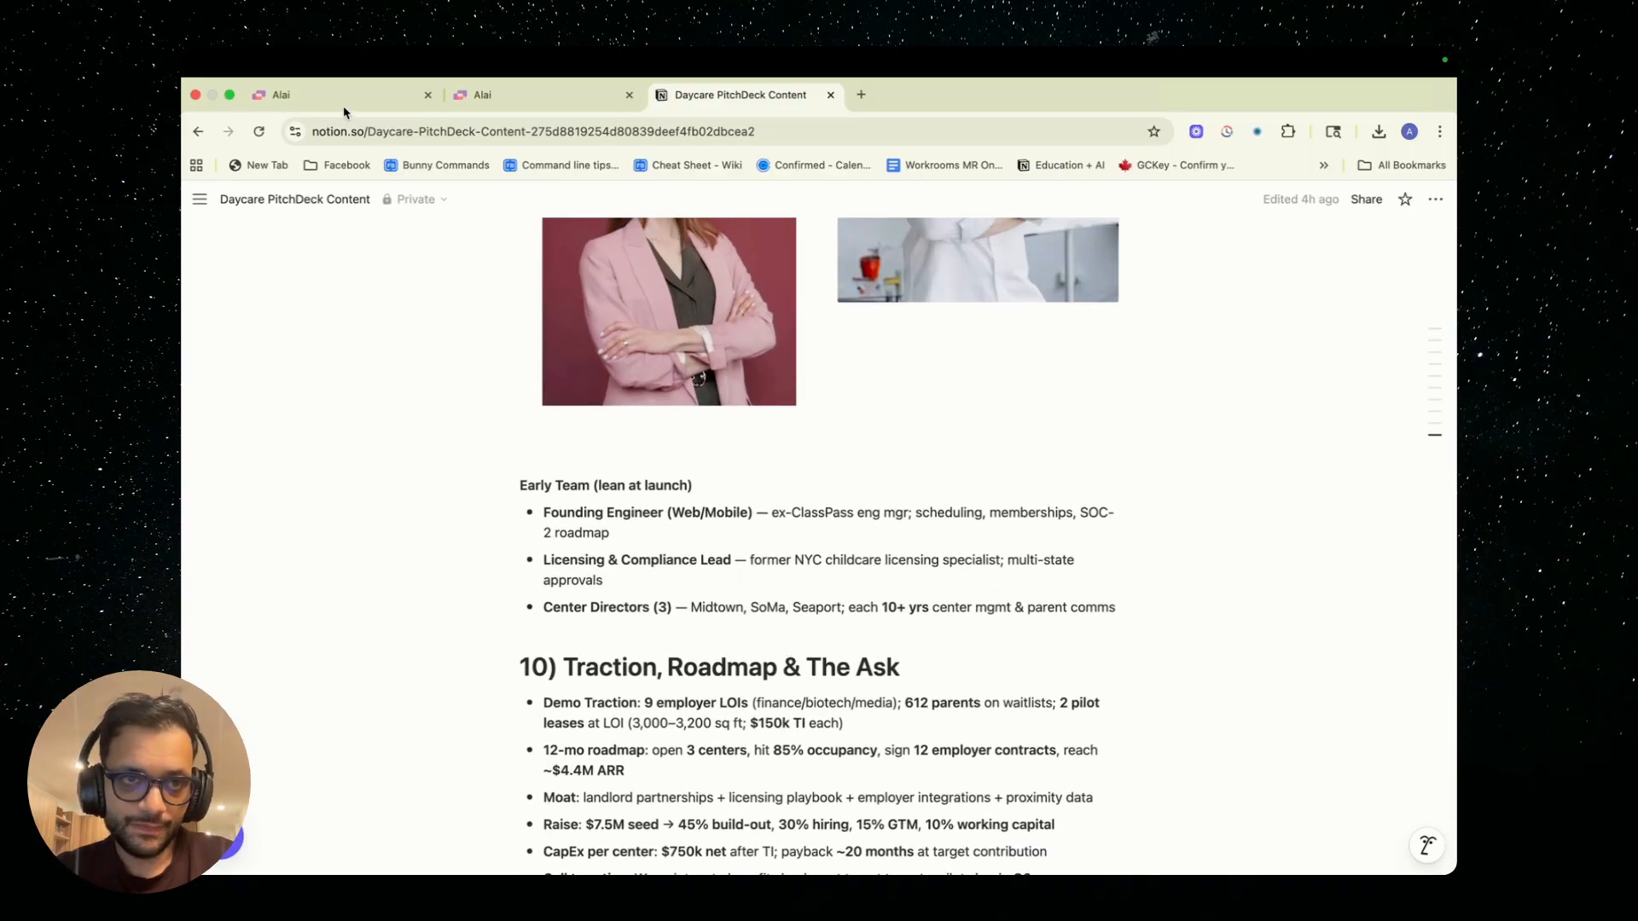
left_click(375, 105)
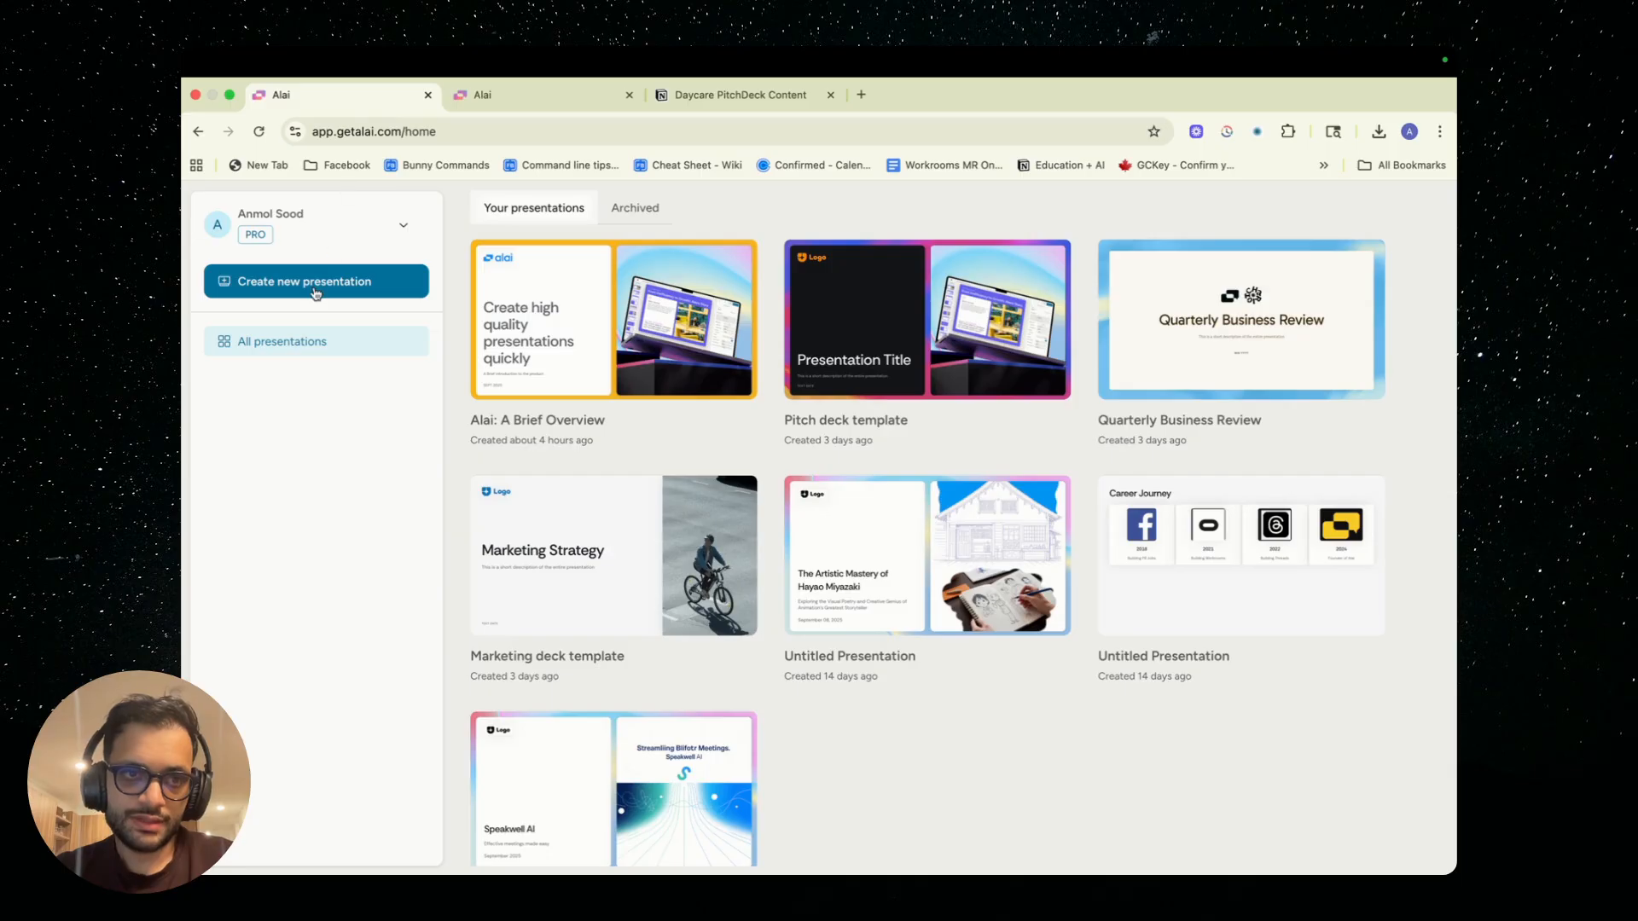
left_click(316, 291)
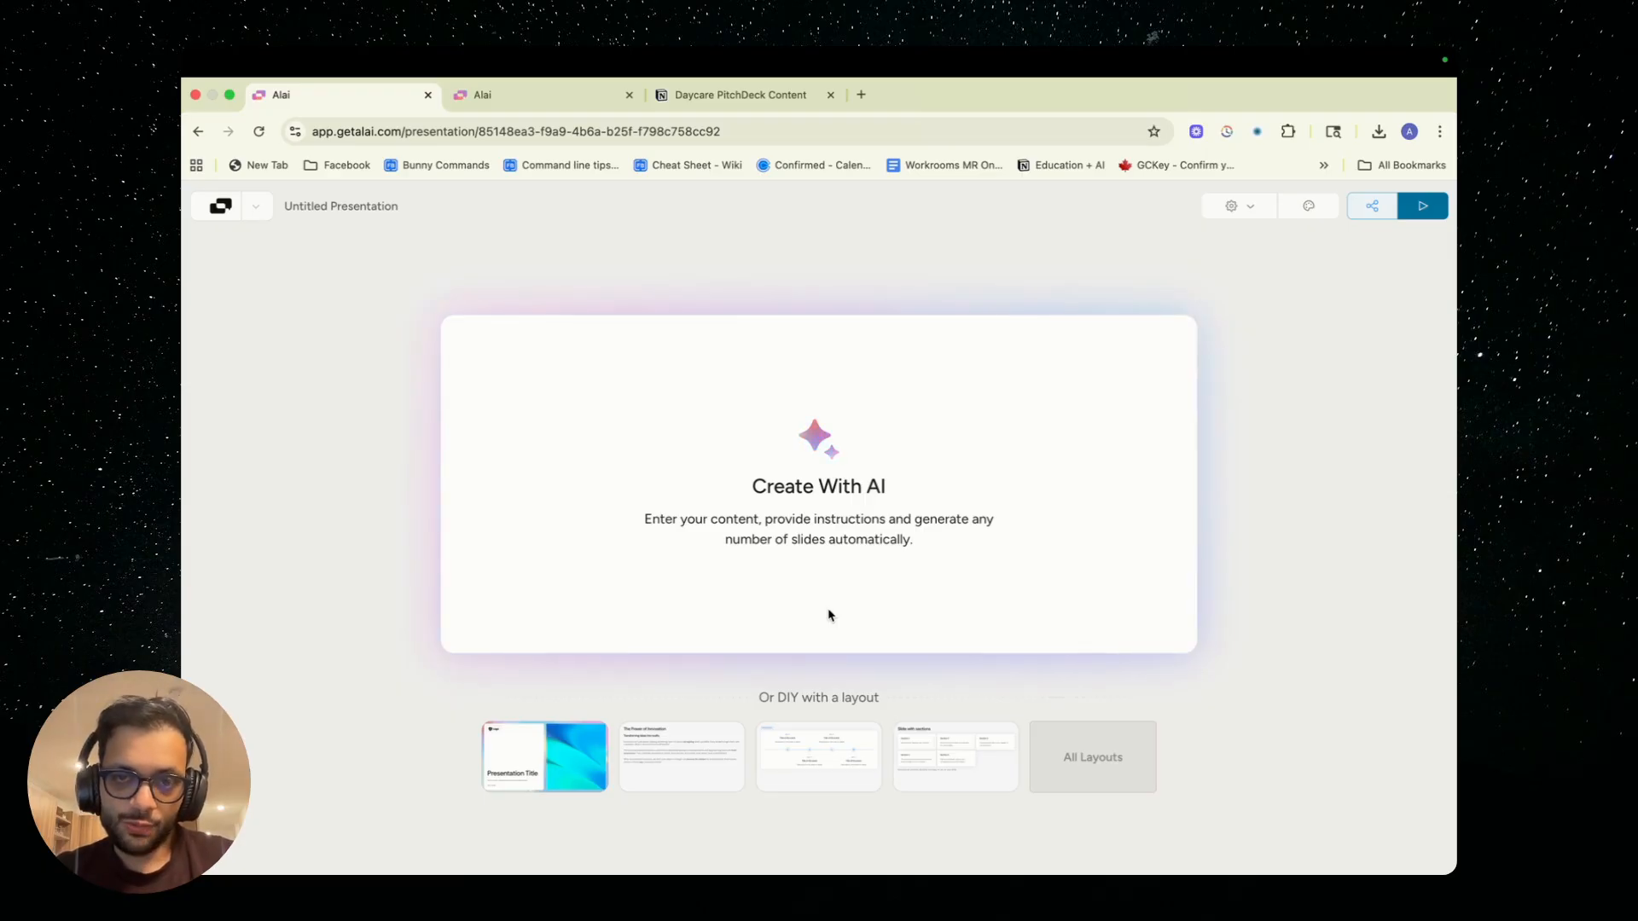
Browse the full gallery of slide layouts available for the new presentation without applying one
left_click(1069, 759)
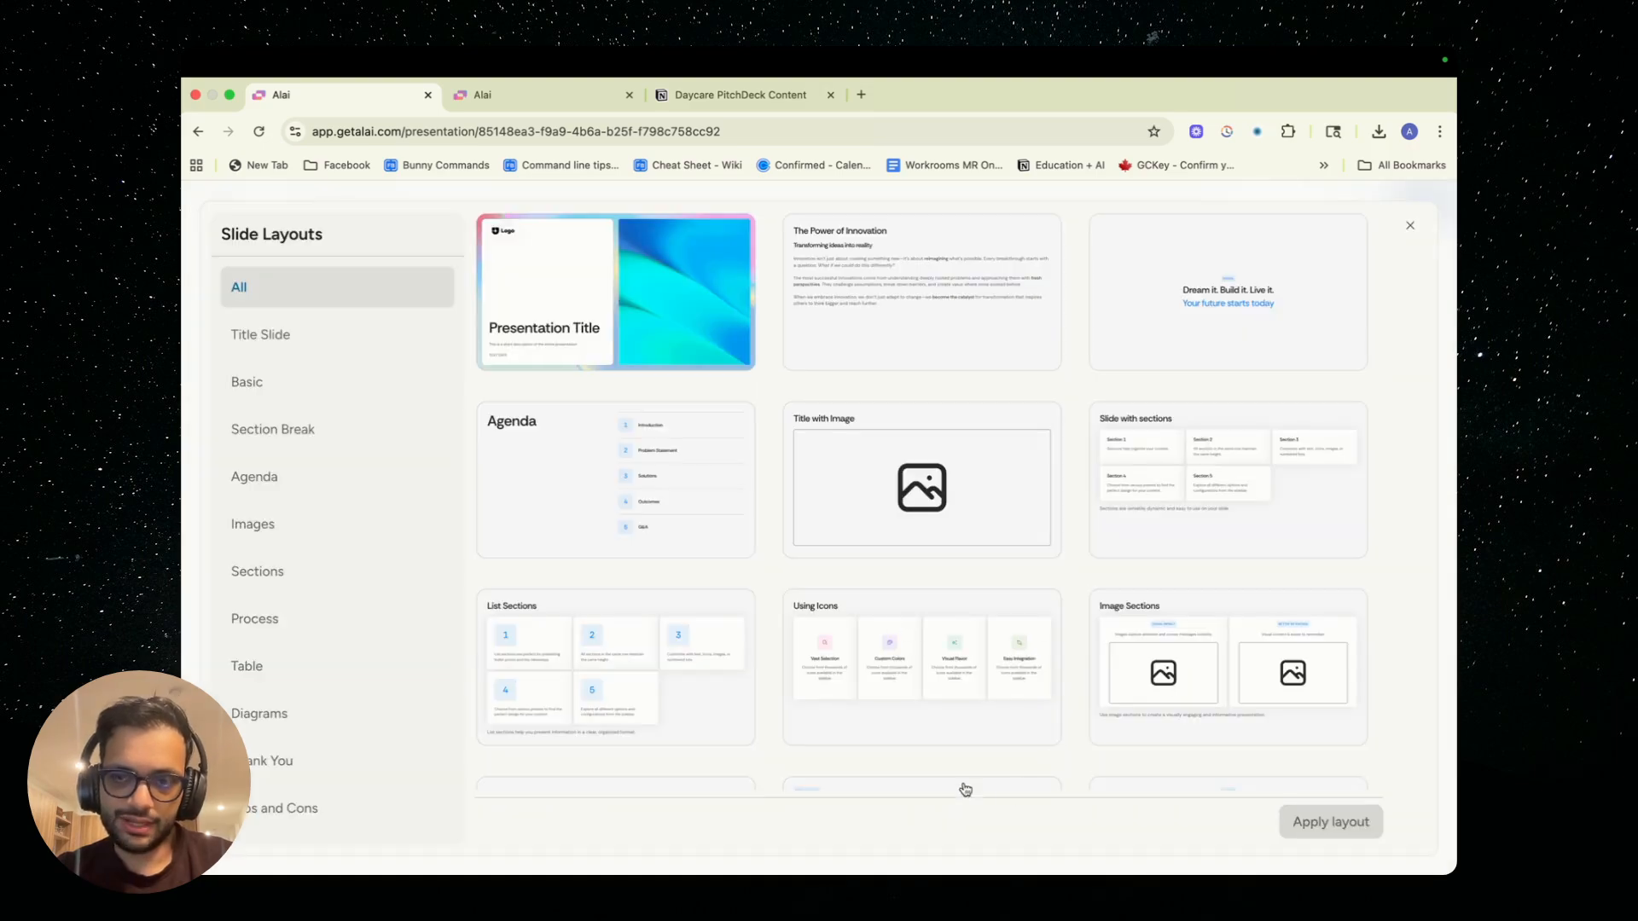
scroll(957, 640, "down", 5)
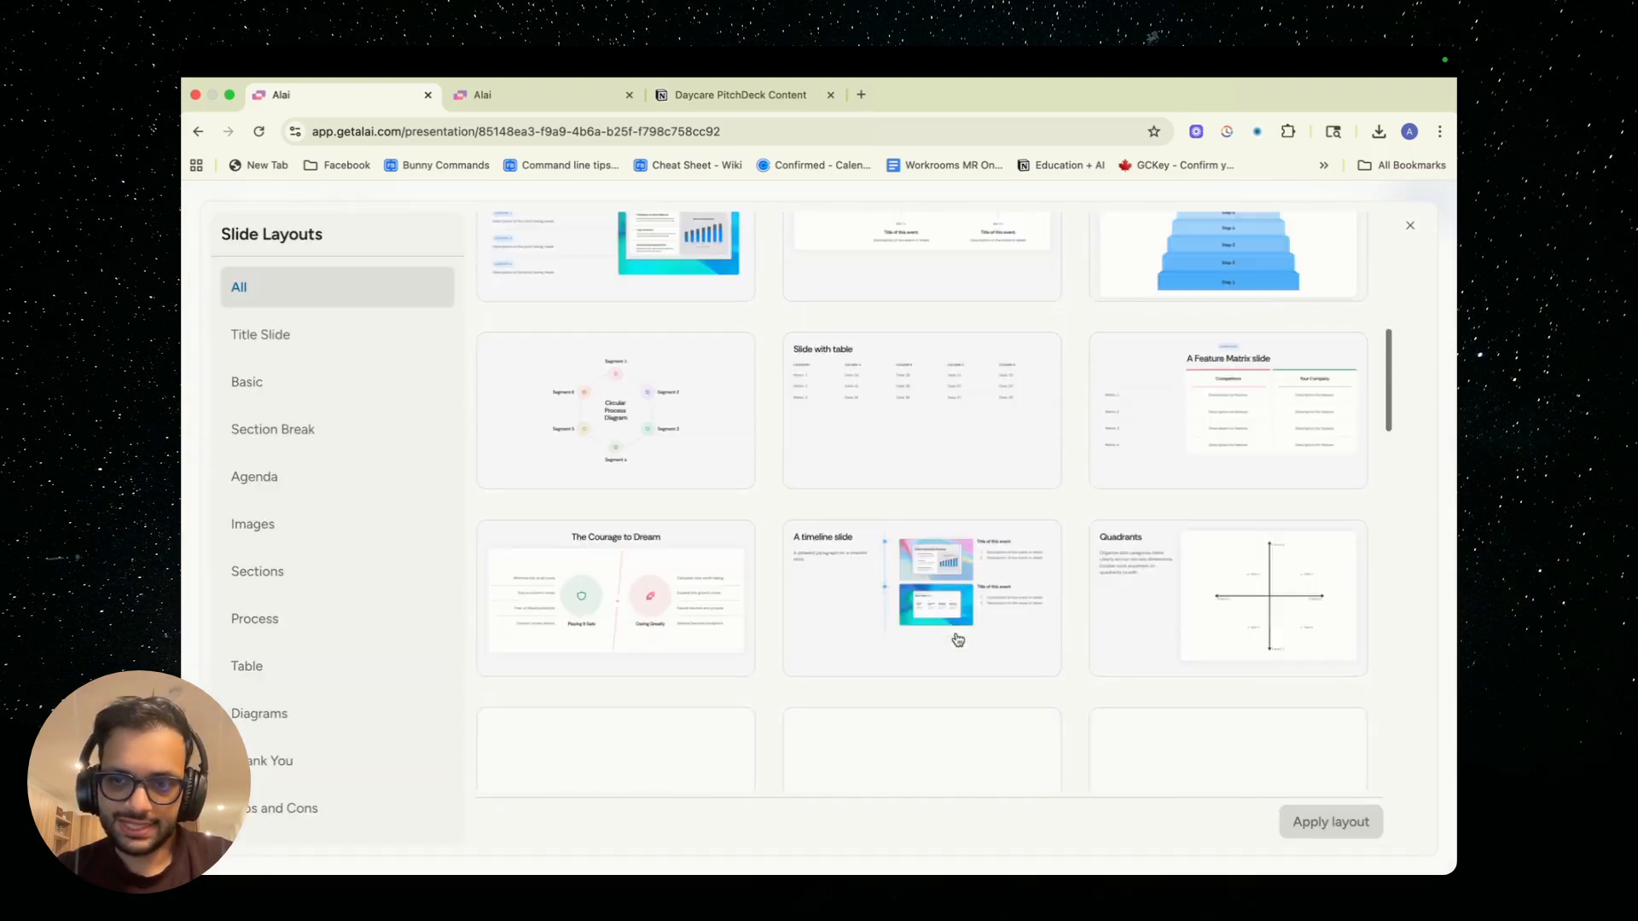
scroll(957, 640, "down", 10)
scroll(952, 642, "up", 10)
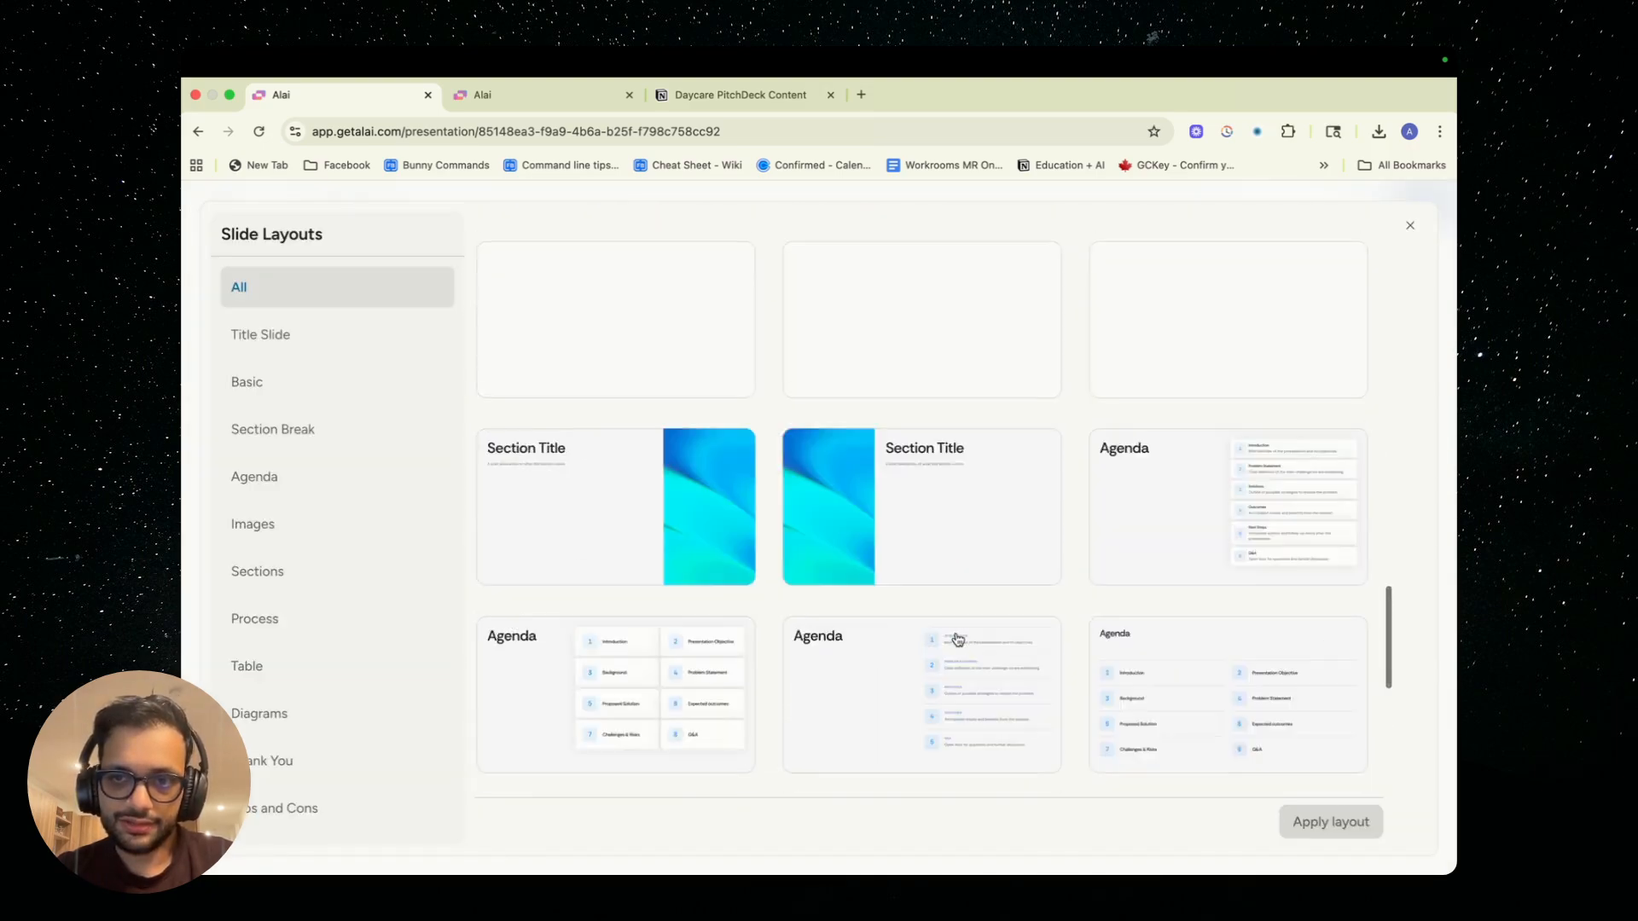
left_click(1412, 228)
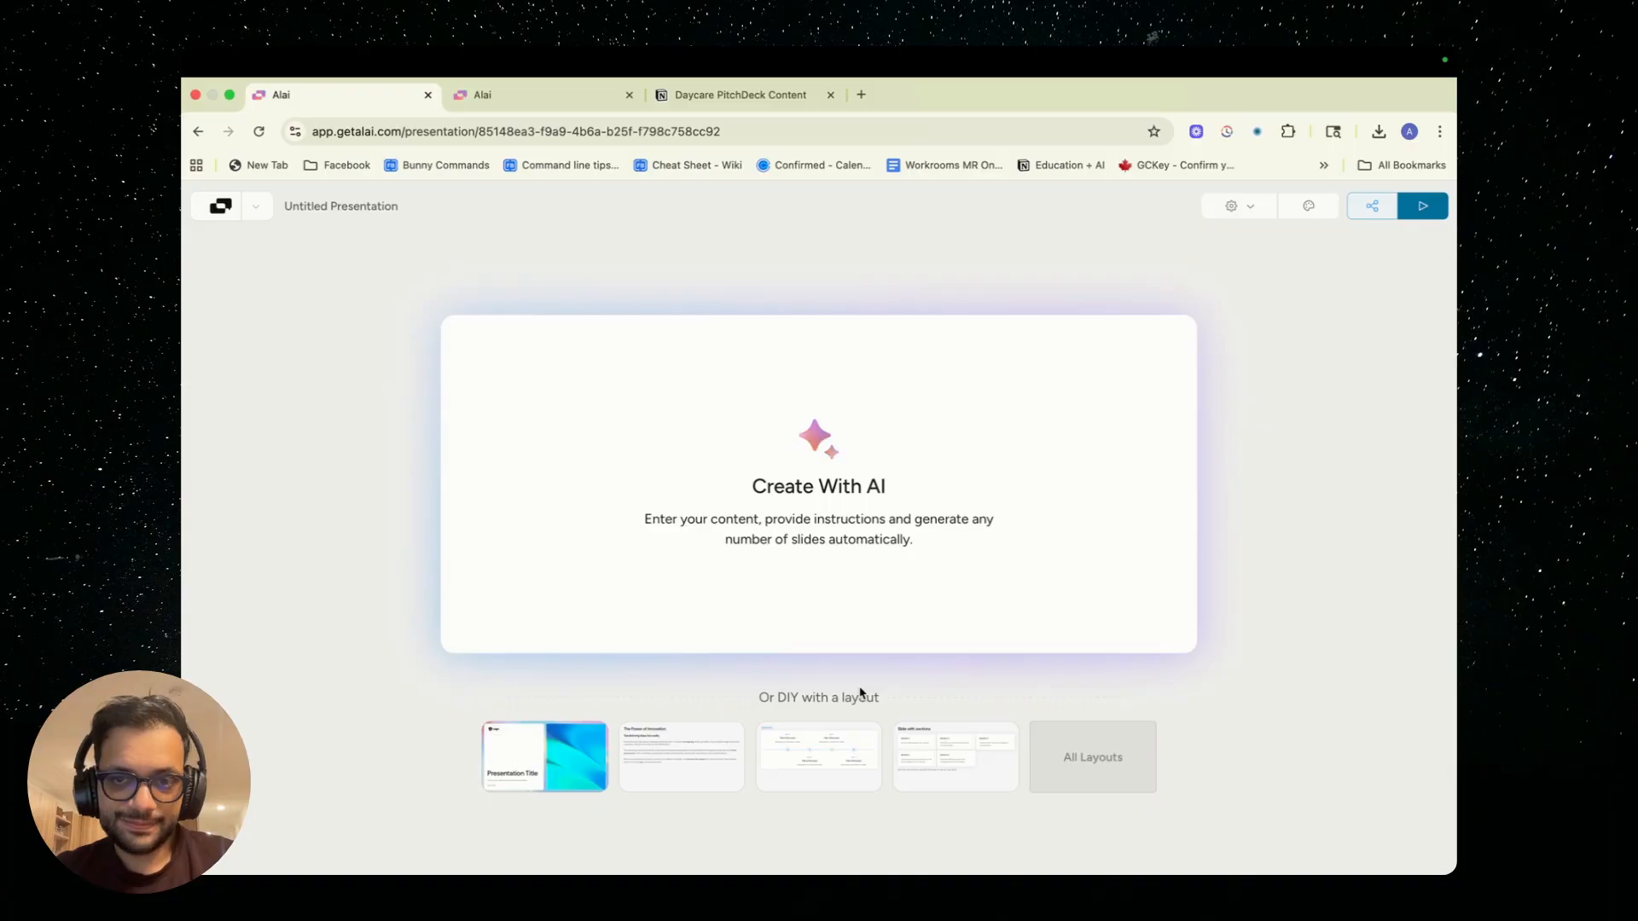
Start creating the presentation with AI and set its length to 6-10 slides
left_click(836, 539)
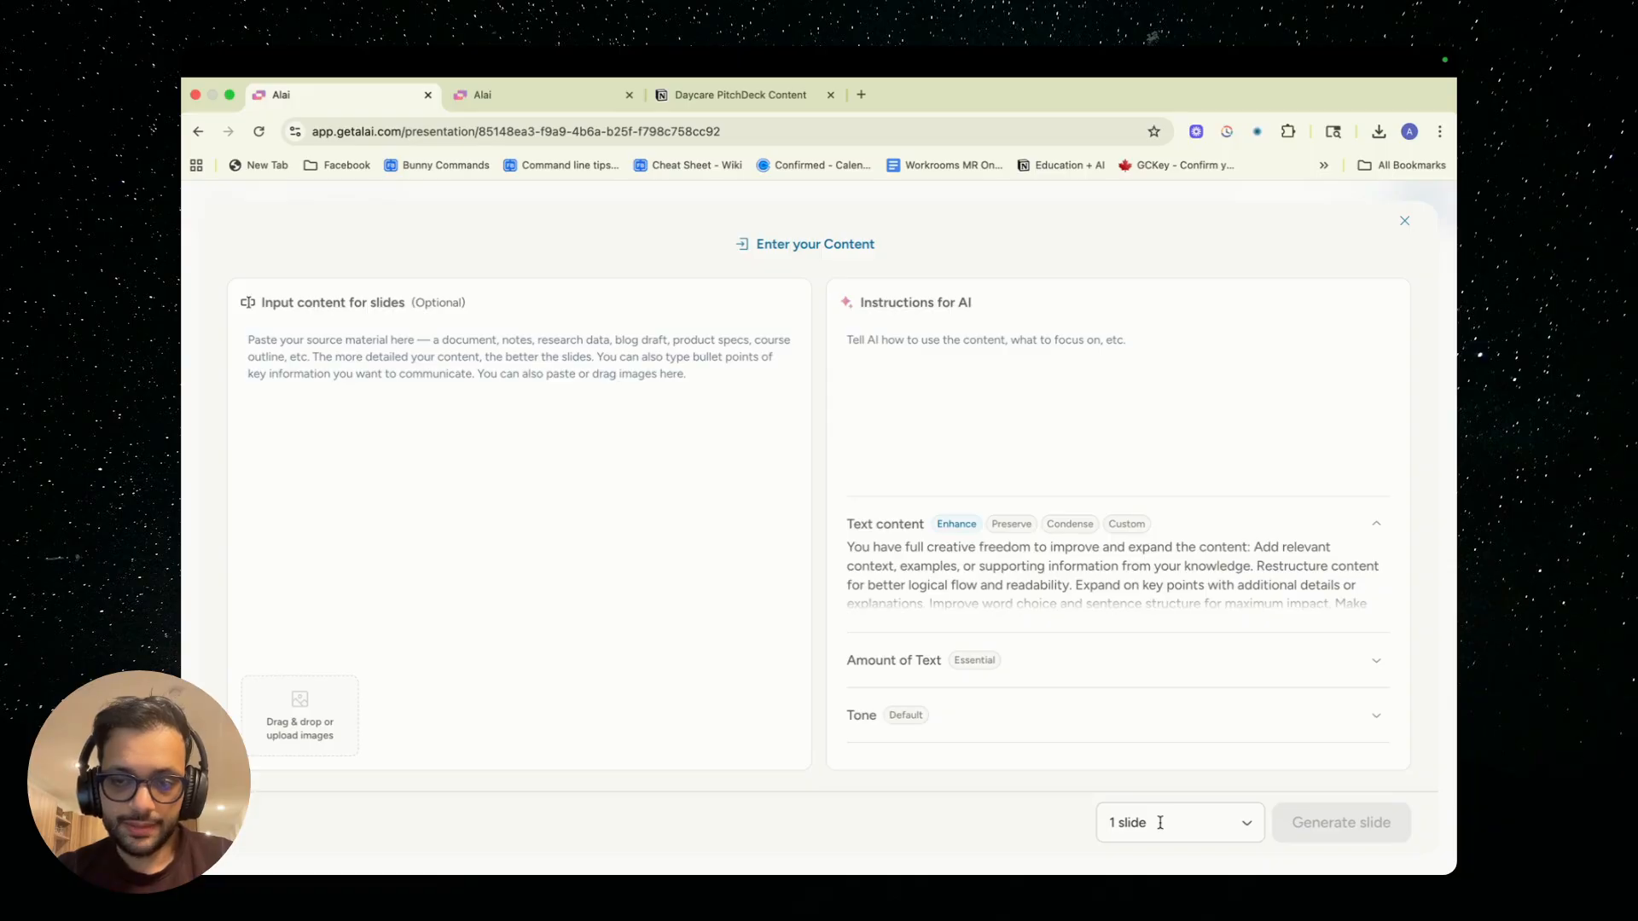
left_click(1213, 827)
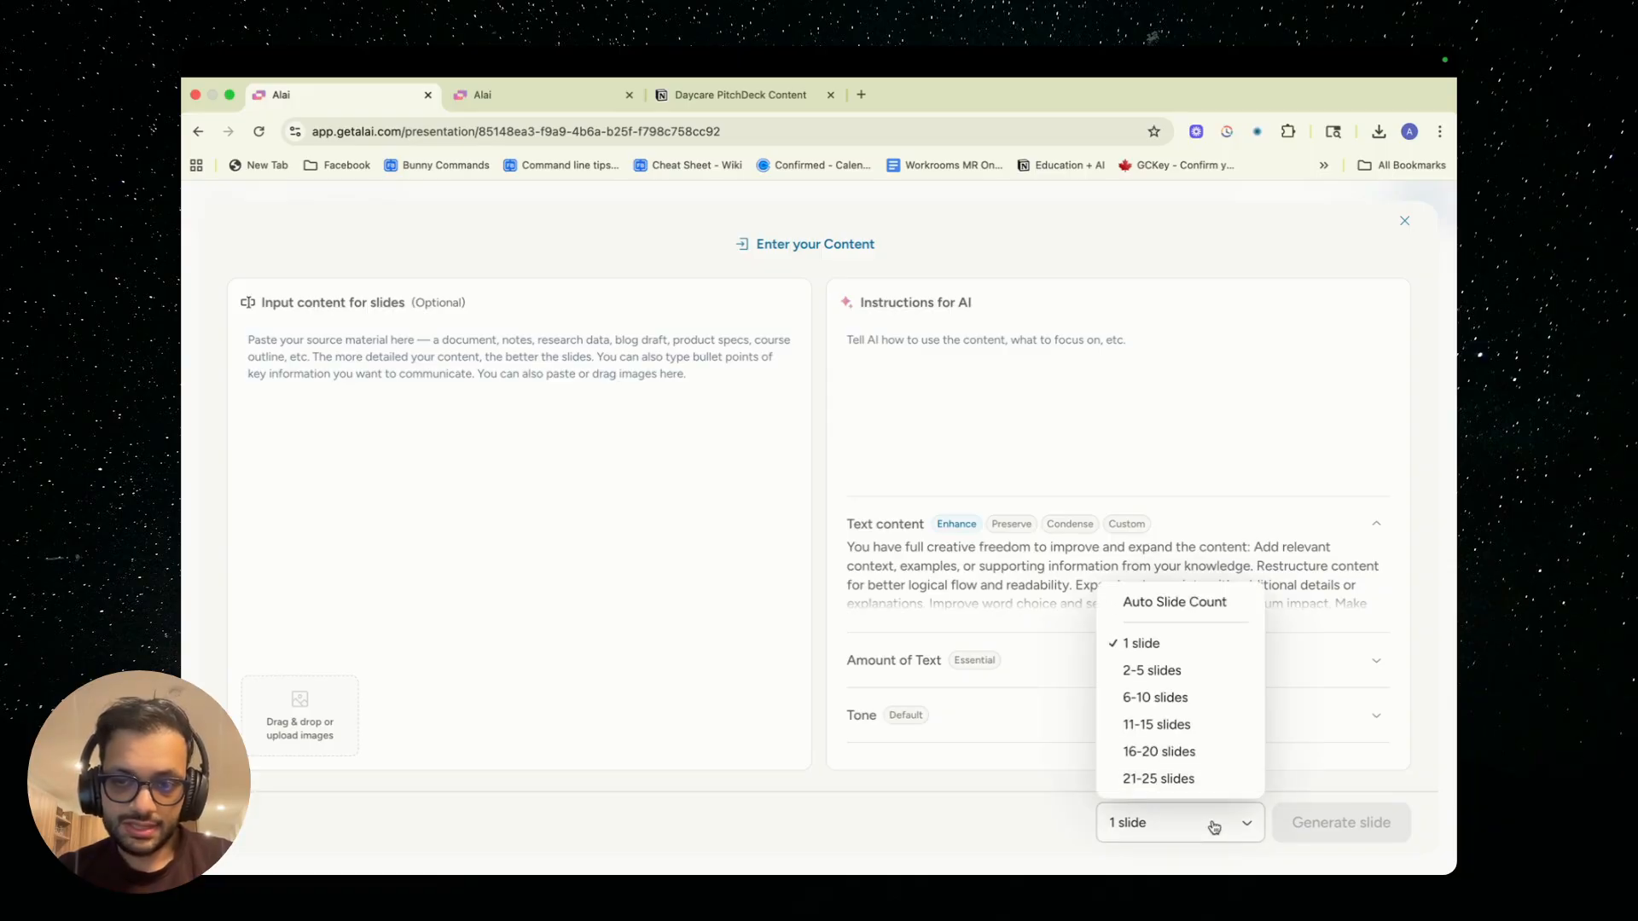
left_click(1175, 696)
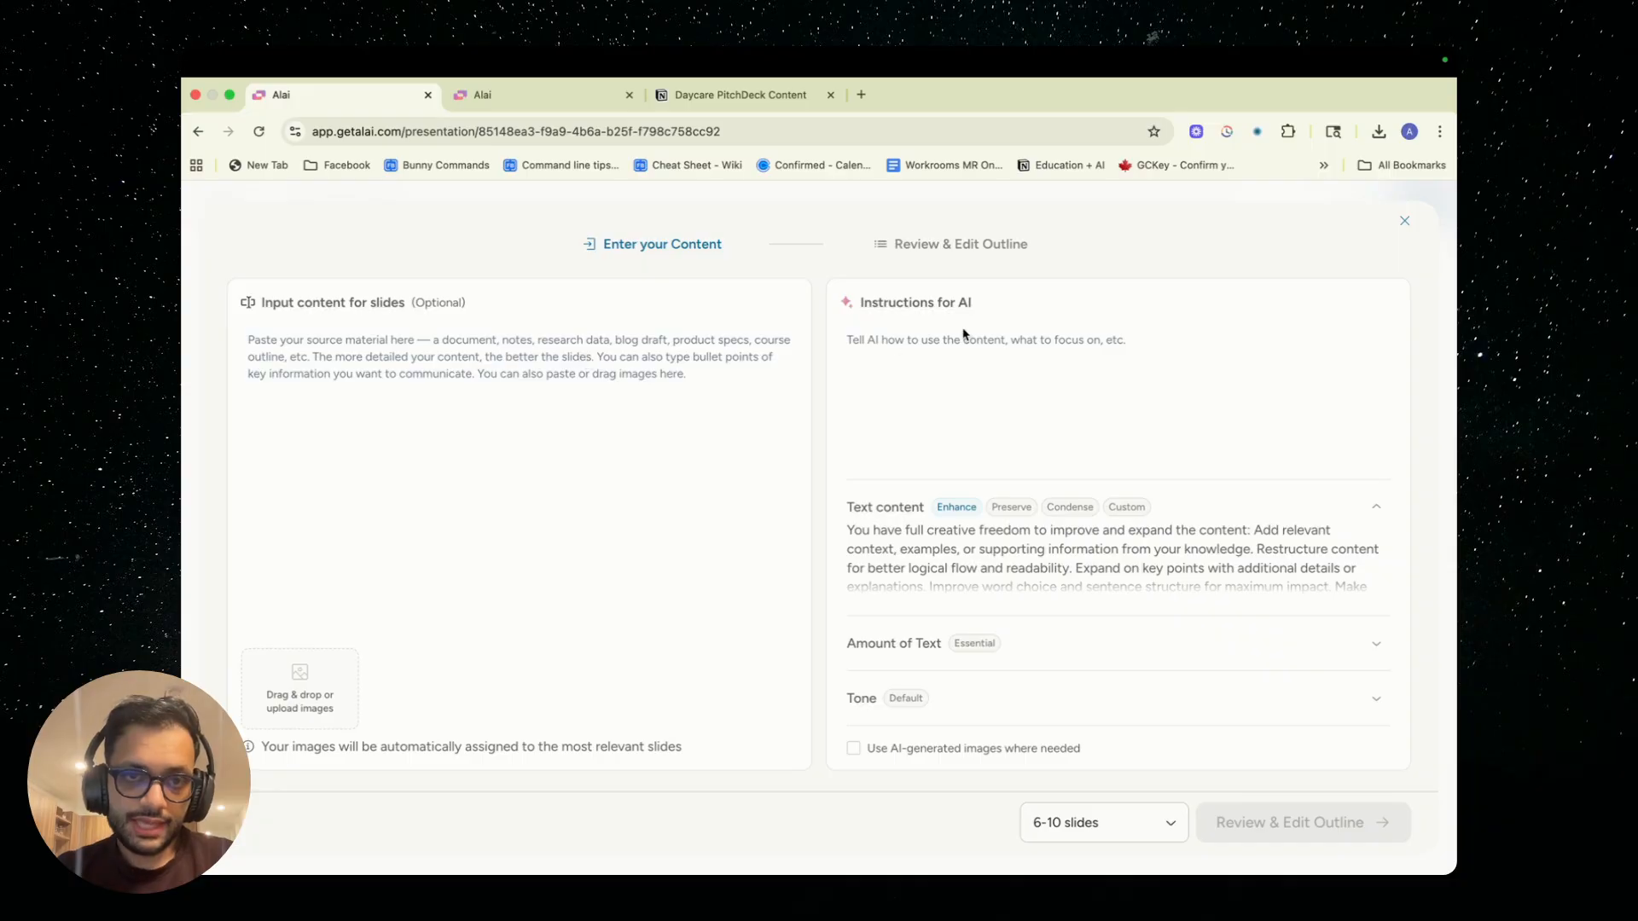
Copy the full text of the Daycare PitchDeck Content document in Notion into Alai's slide content input
left_click(709, 95)
scroll(623, 345, "up", 20)
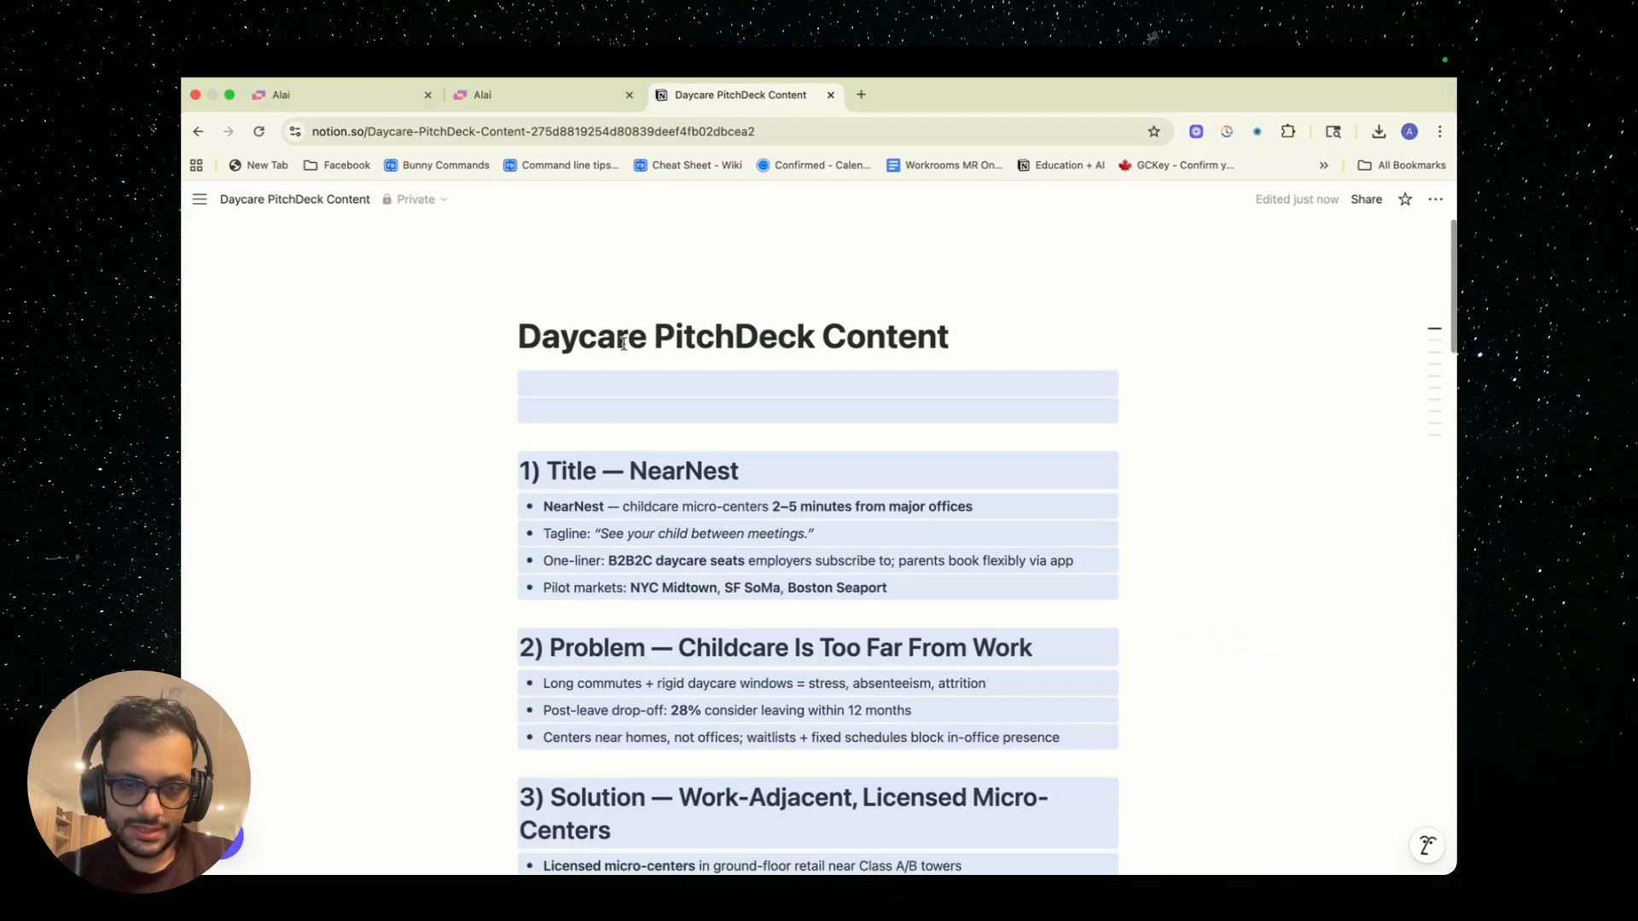
key("super+c")
left_click(321, 98)
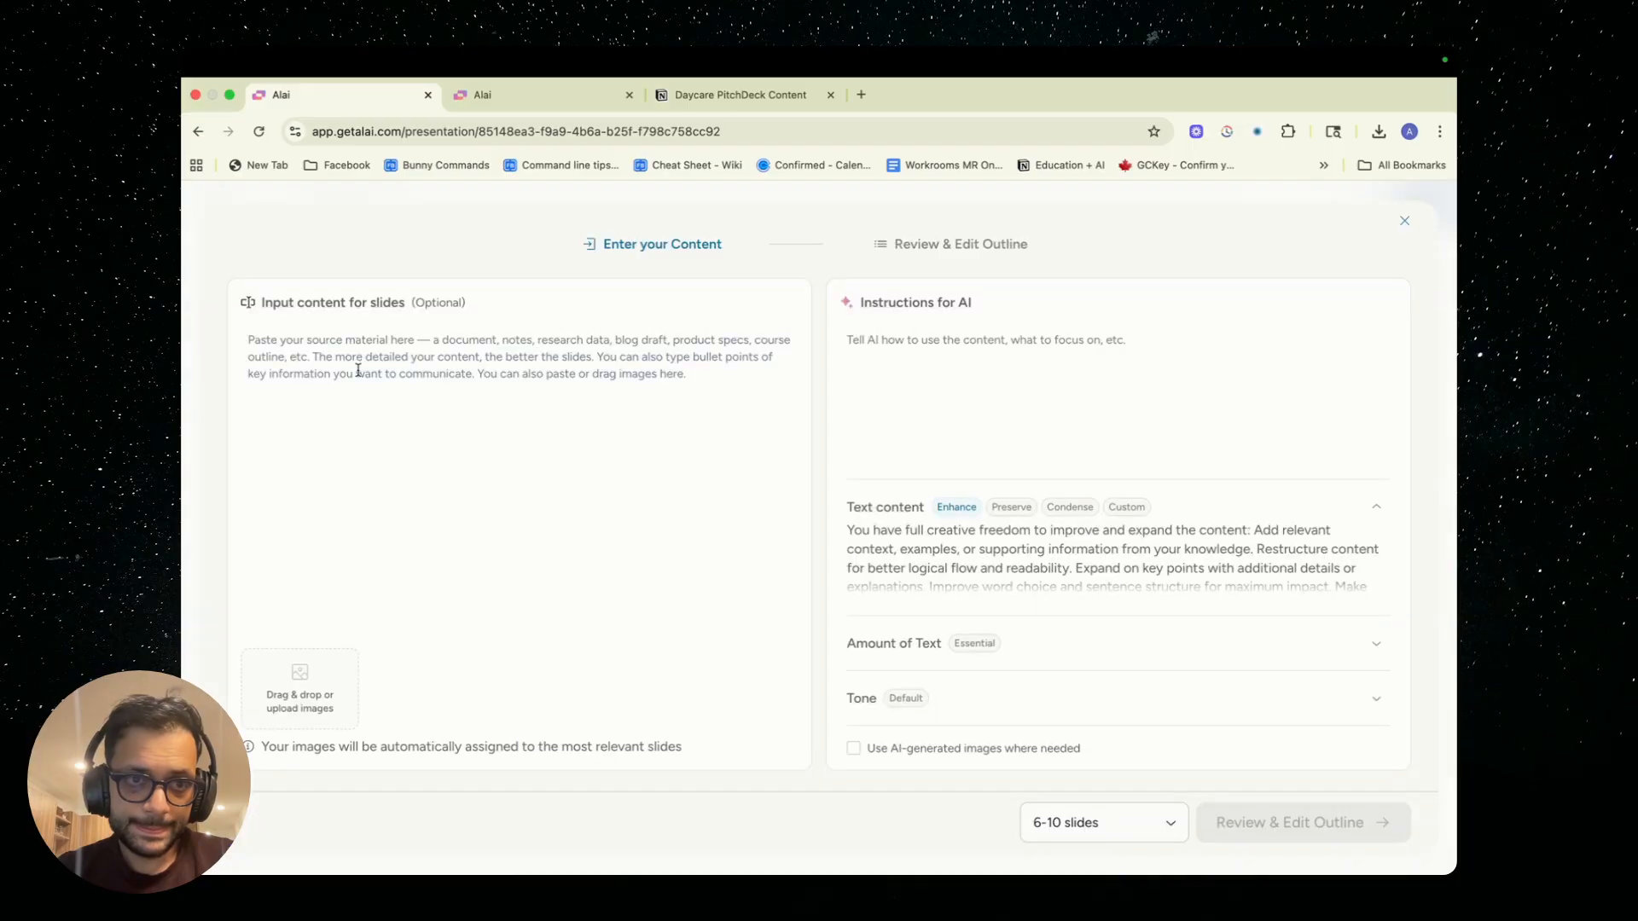
left_click(356, 379)
key("super+v")
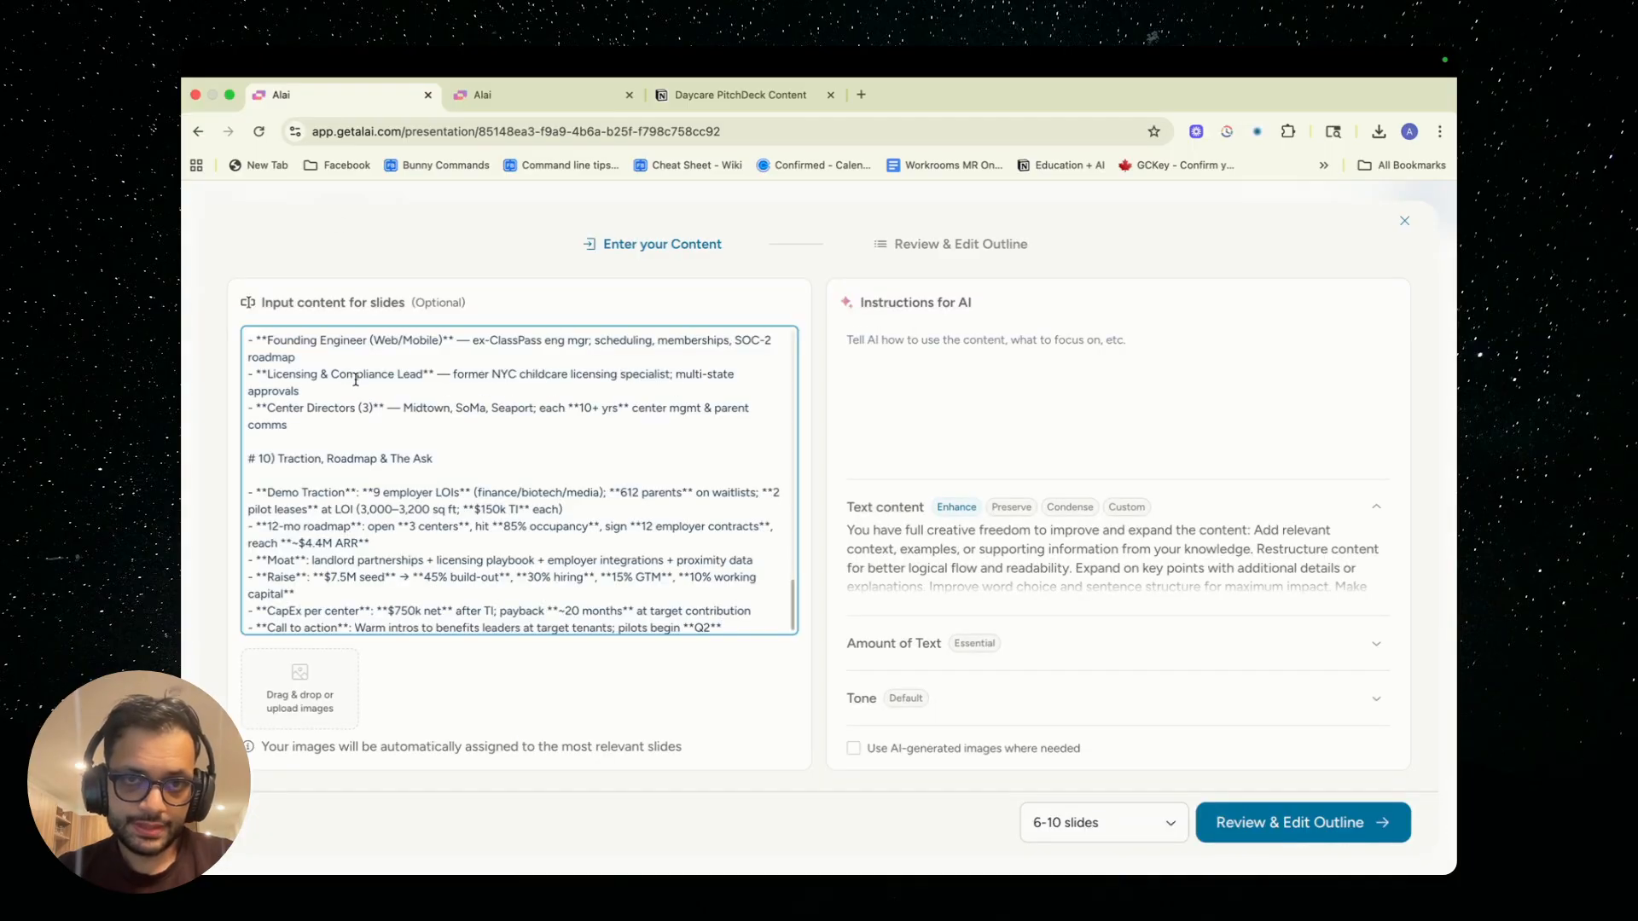
scroll(395, 436, "down", 1)
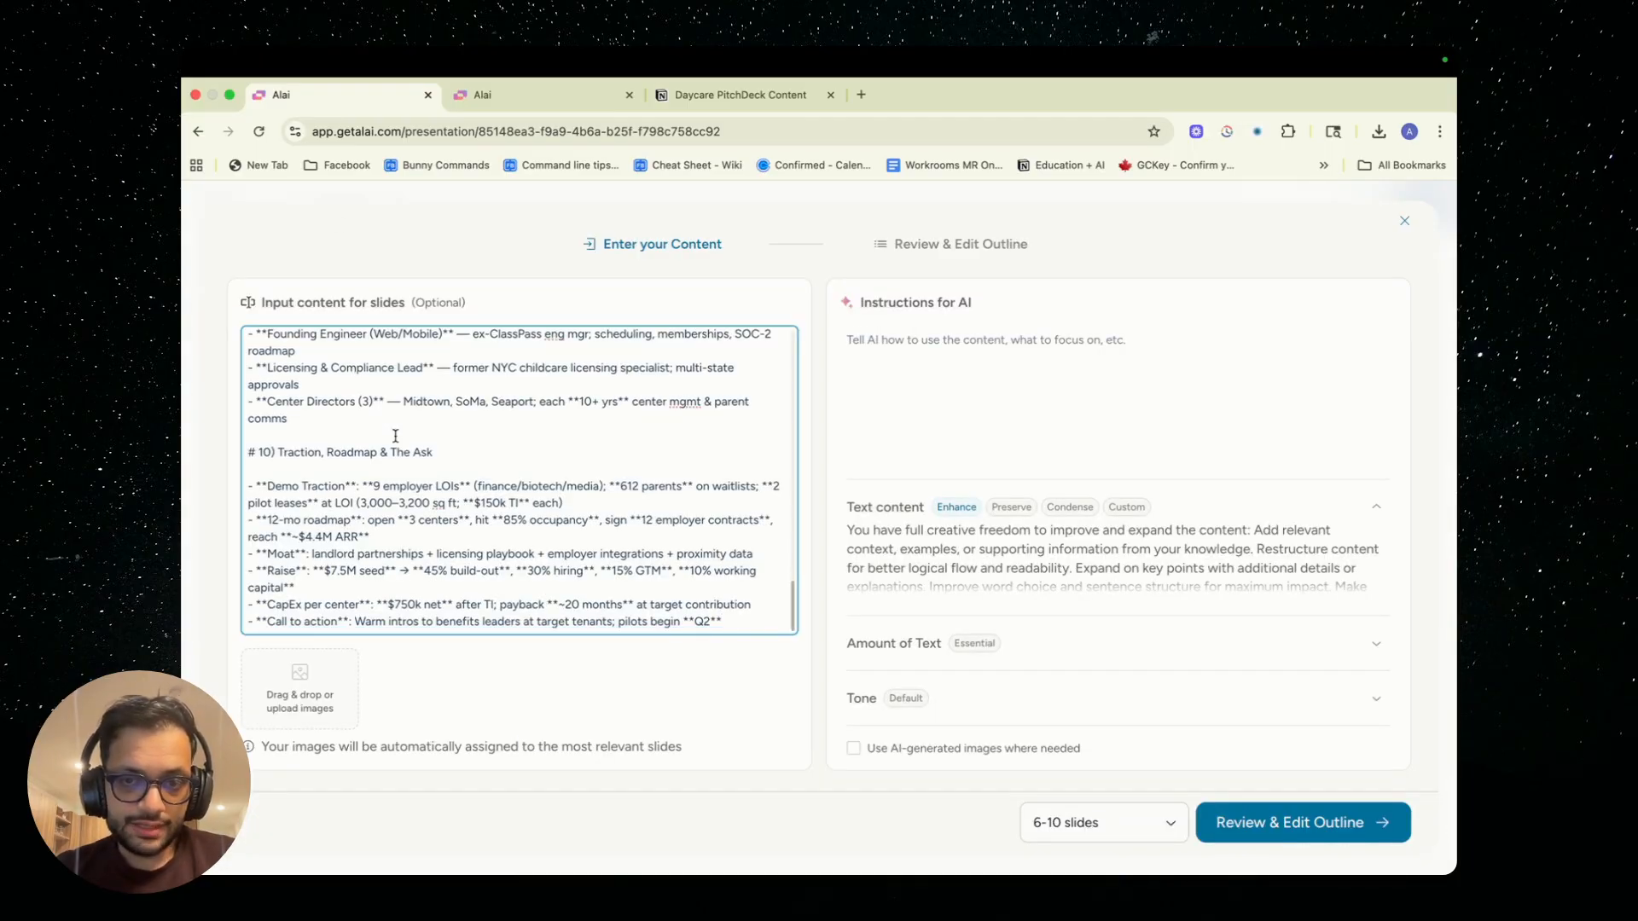
Copy the woman's portrait from the Founders & Early Team section in Notion and add it to Alai's slide content
left_click(733, 95)
scroll(557, 564, "down", 20)
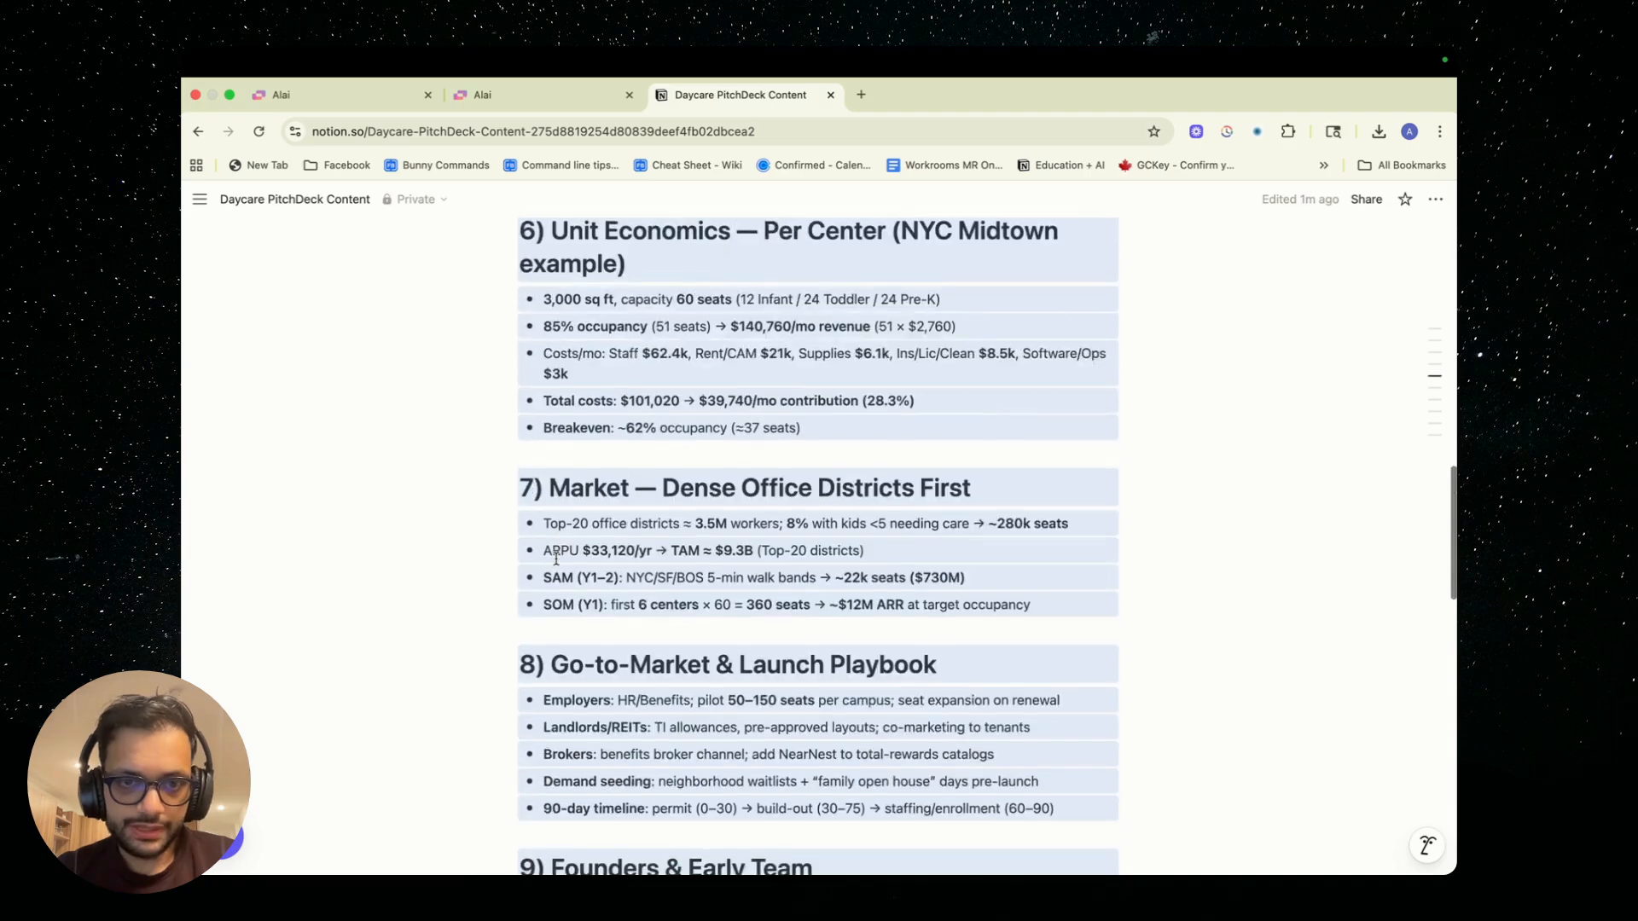
left_click(687, 457)
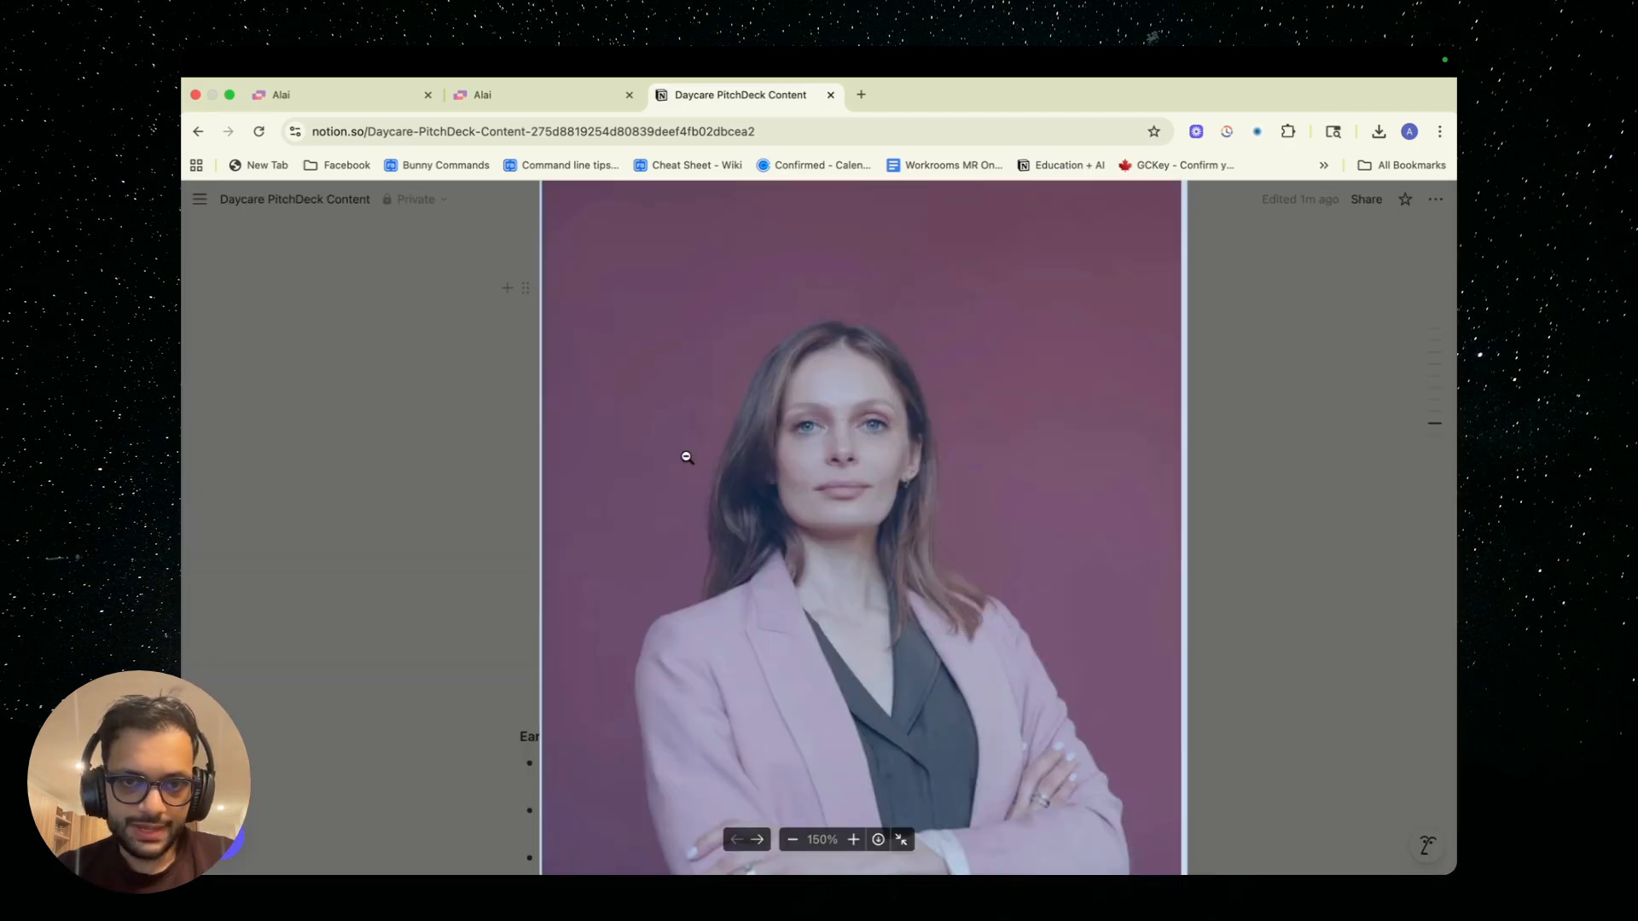
left_click(612, 475)
right_click(612, 475)
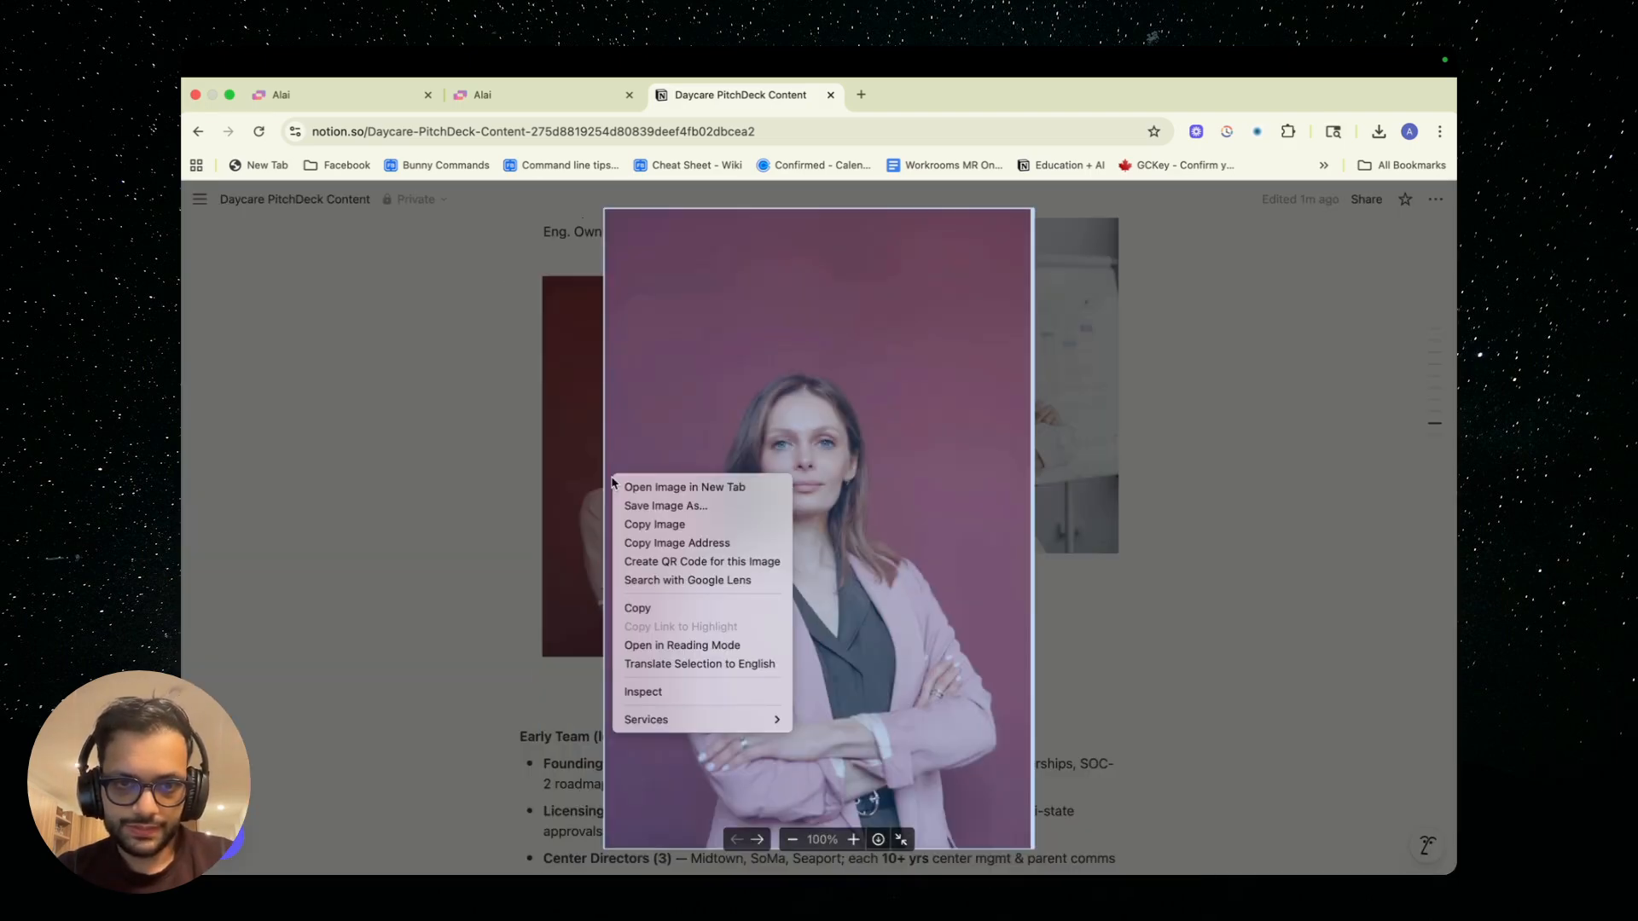
left_click(642, 524)
left_click(350, 98)
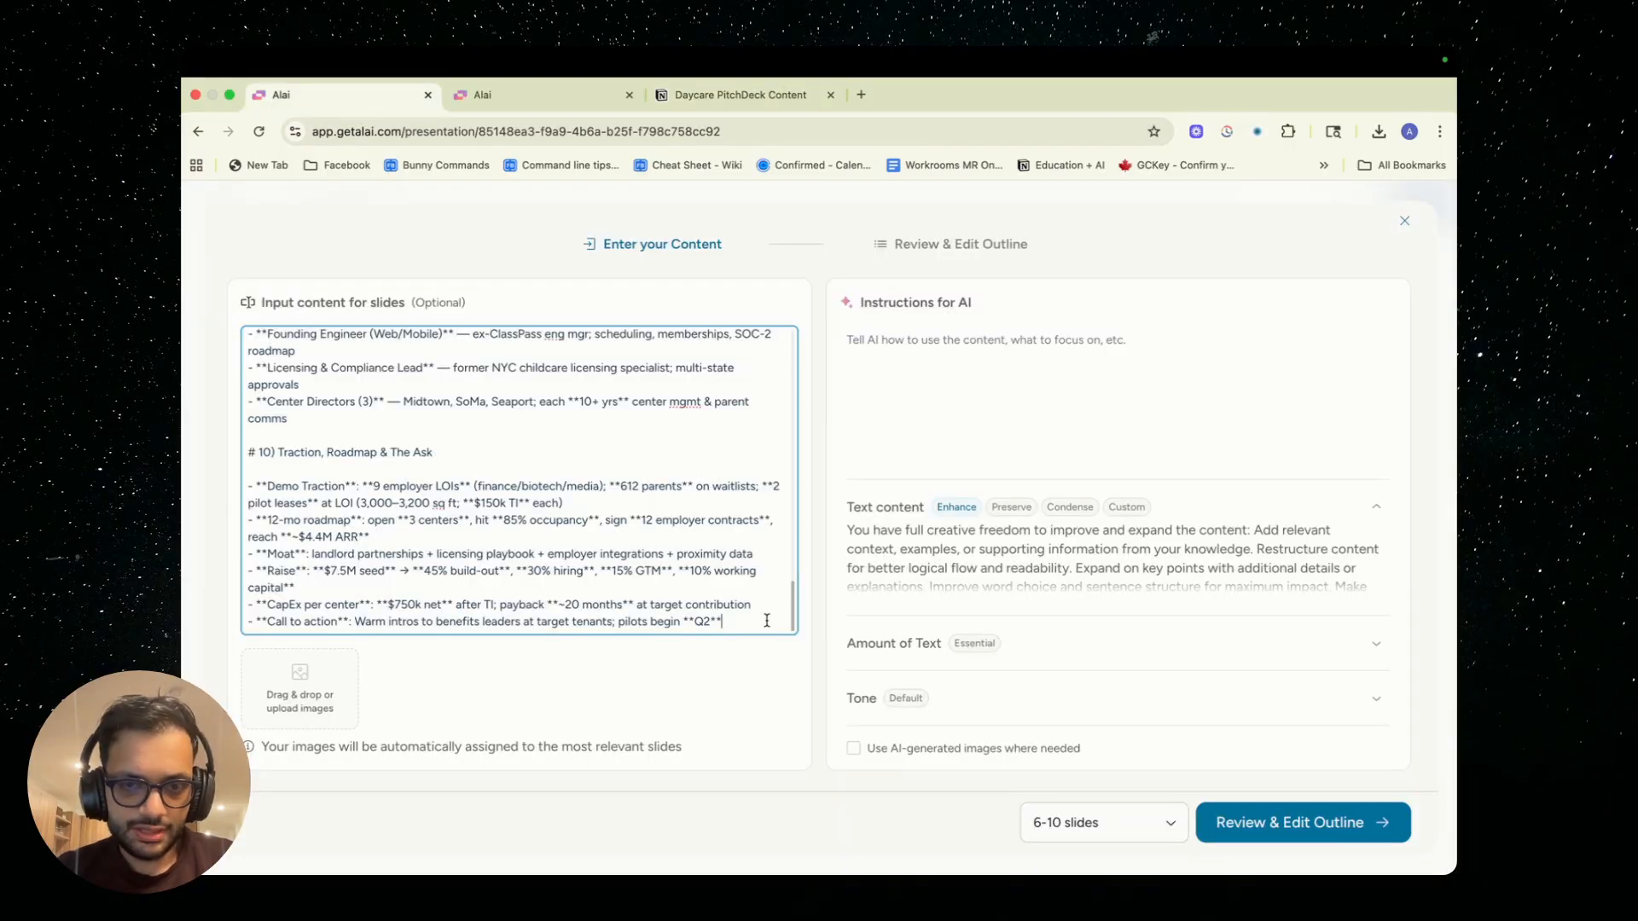
key("super+v")
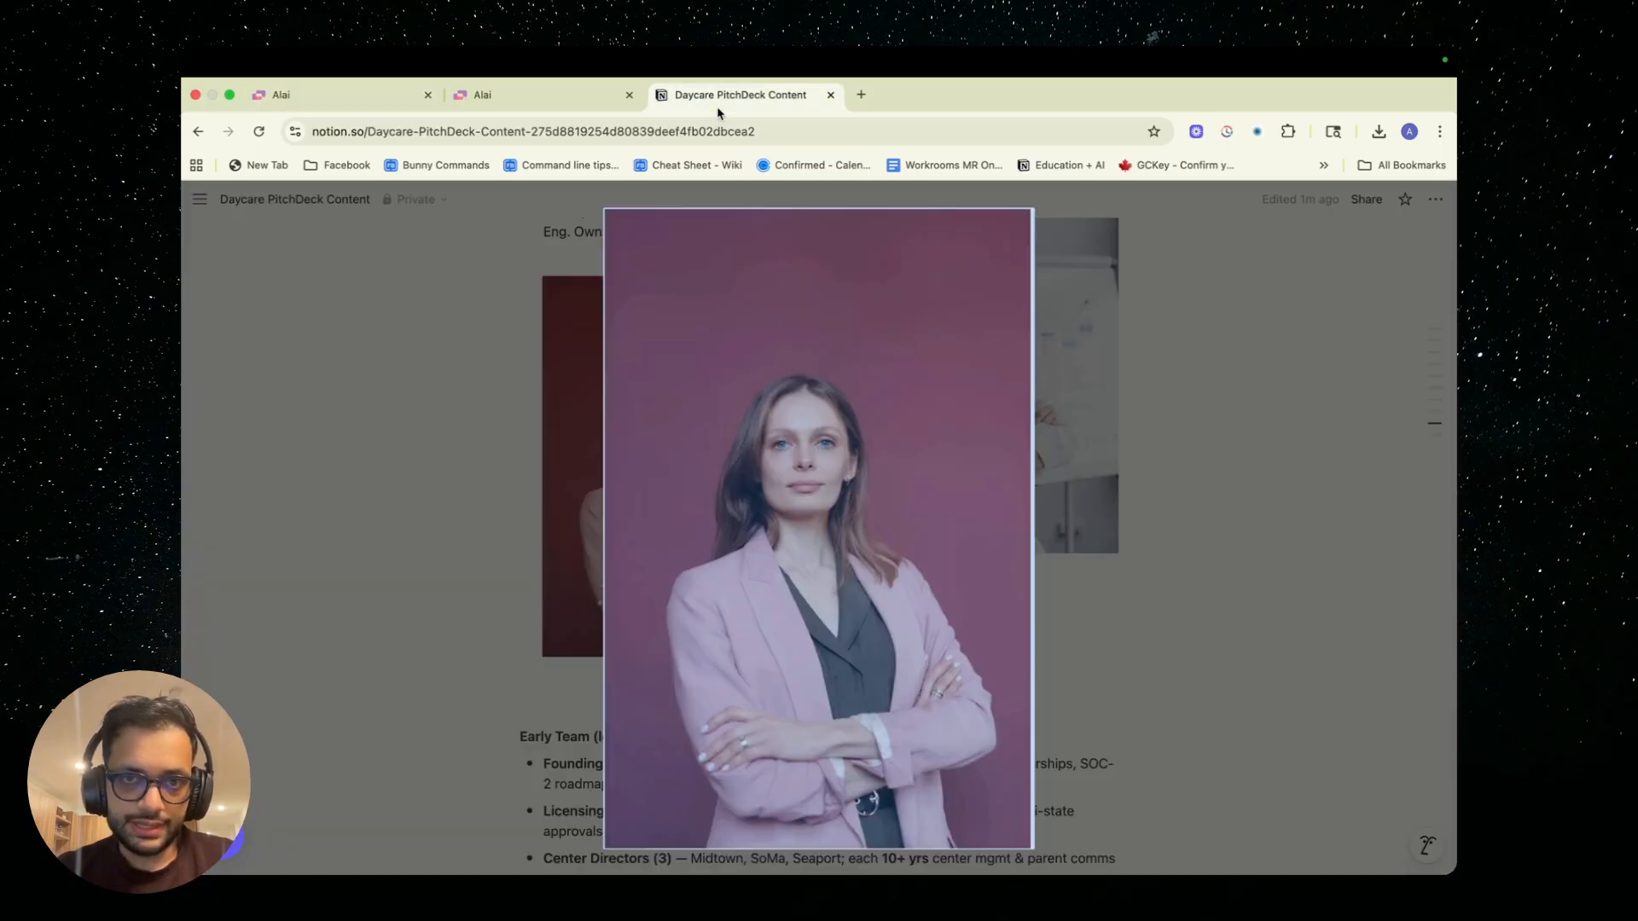
Copy the man's portrait from the Founders & Early Team section in Notion and add it to Alai's slide content
left_click(720, 95)
left_click(592, 491)
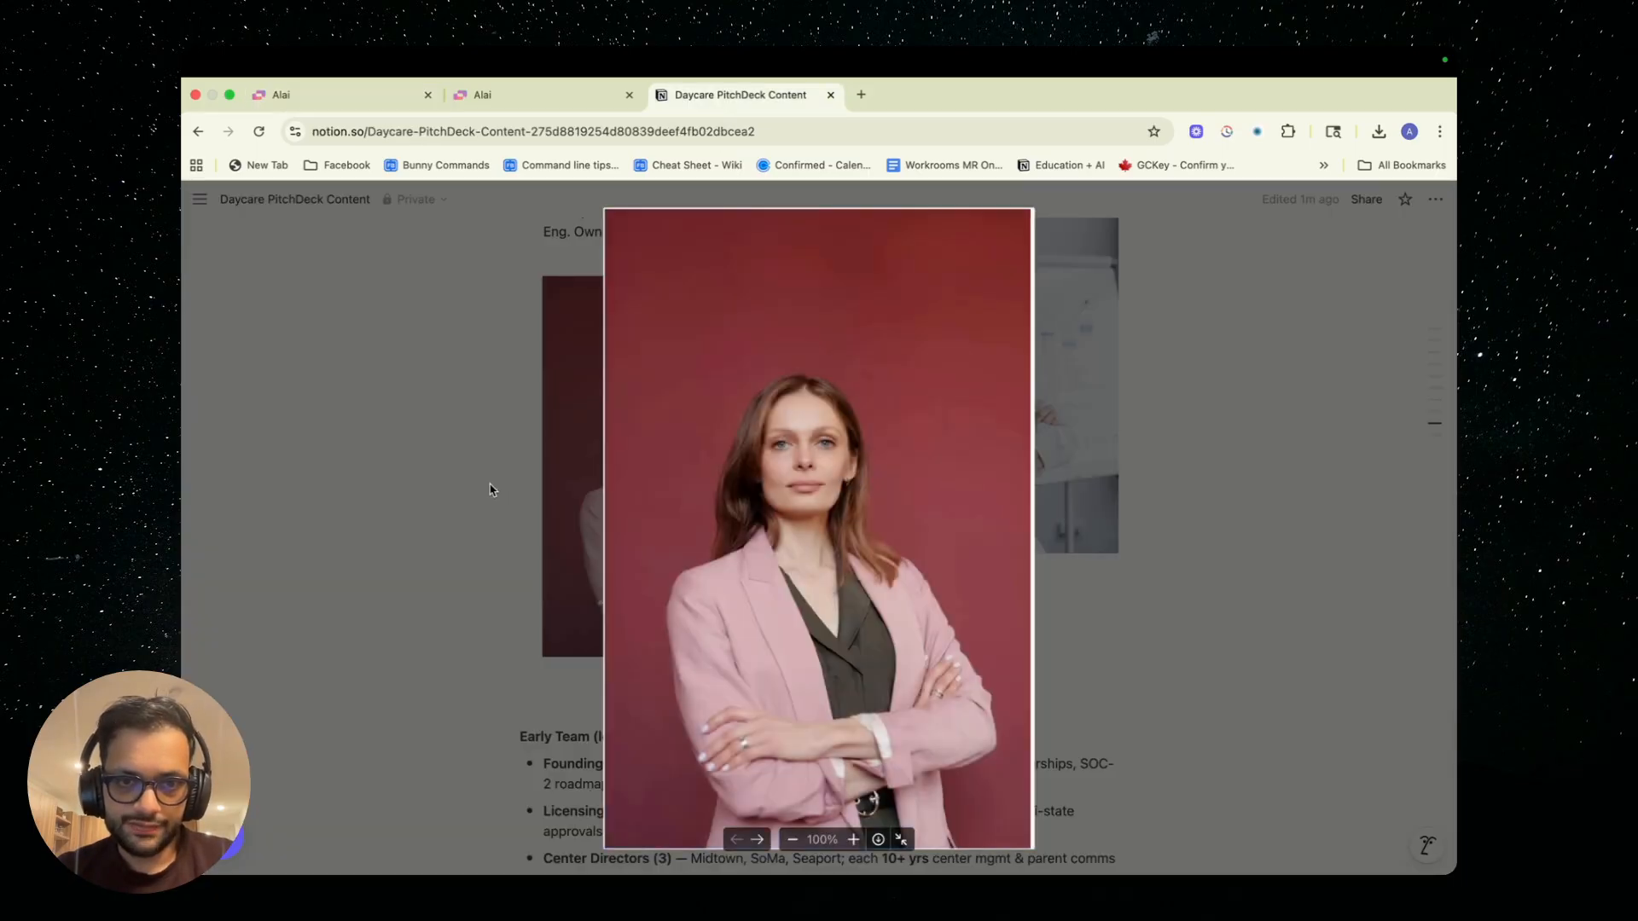
left_click(988, 253)
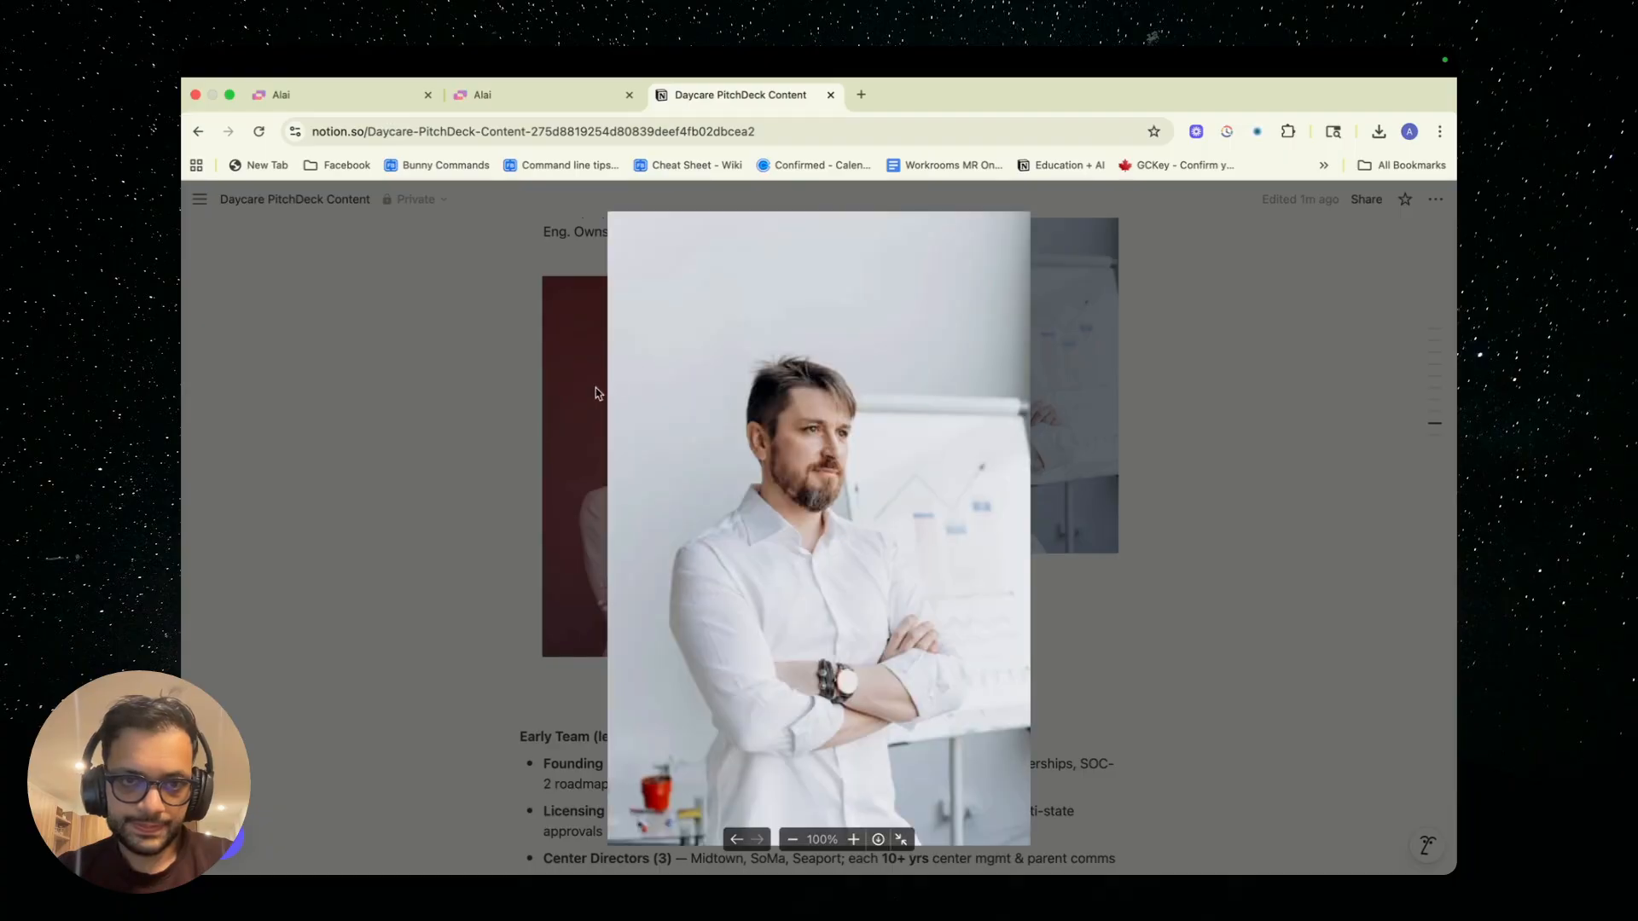
left_click(670, 490)
right_click(669, 491)
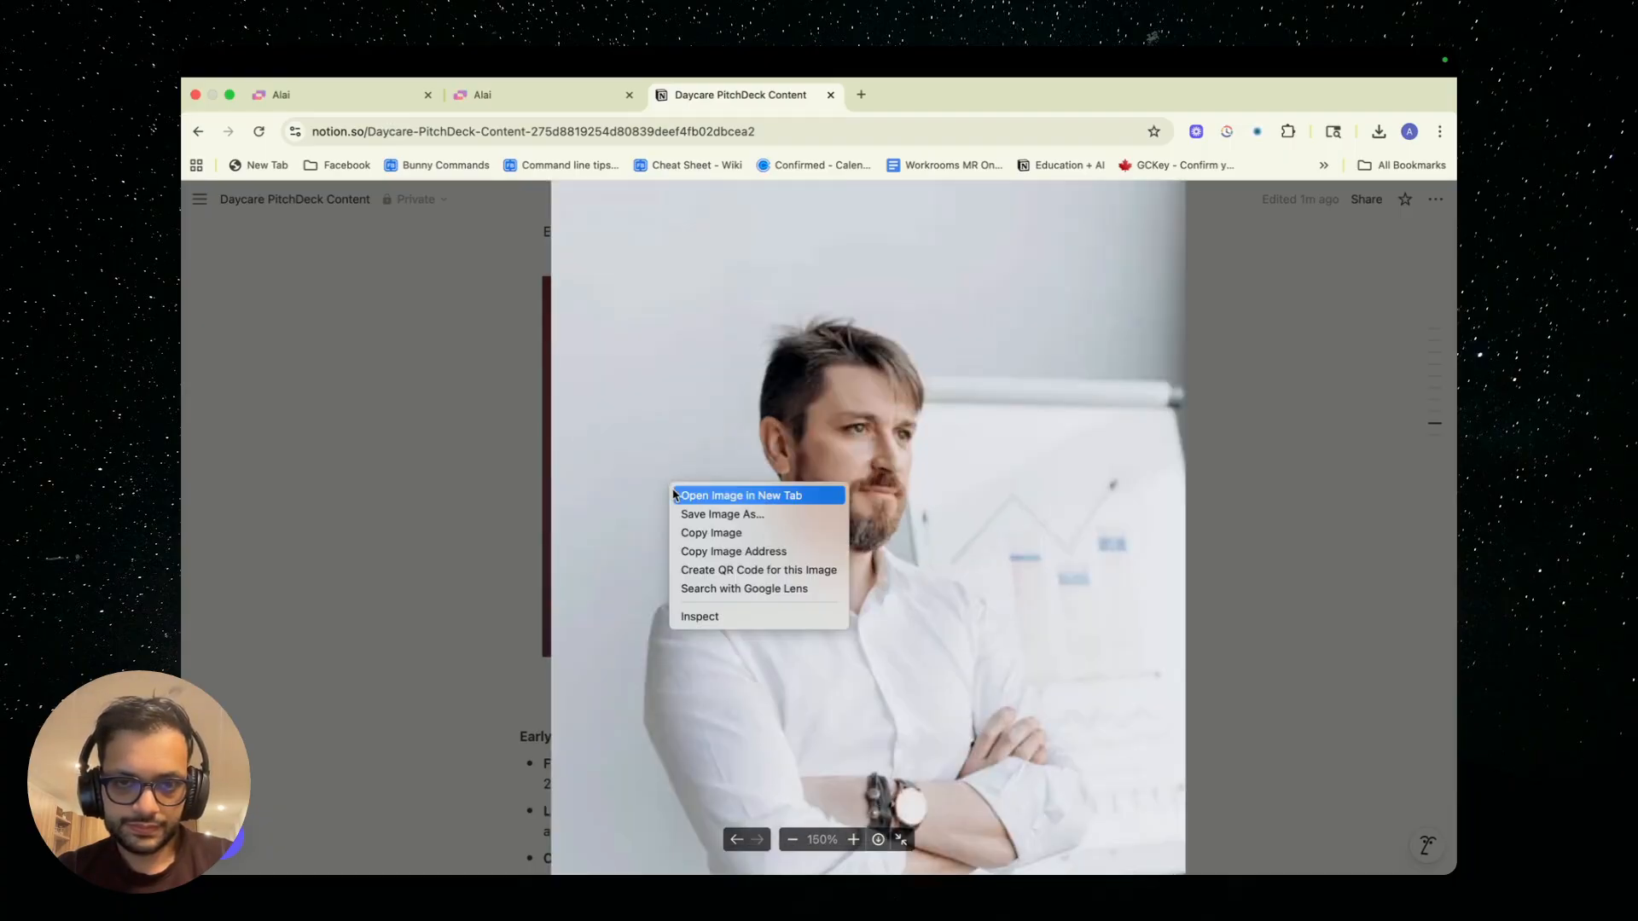
left_click(711, 533)
left_click(353, 109)
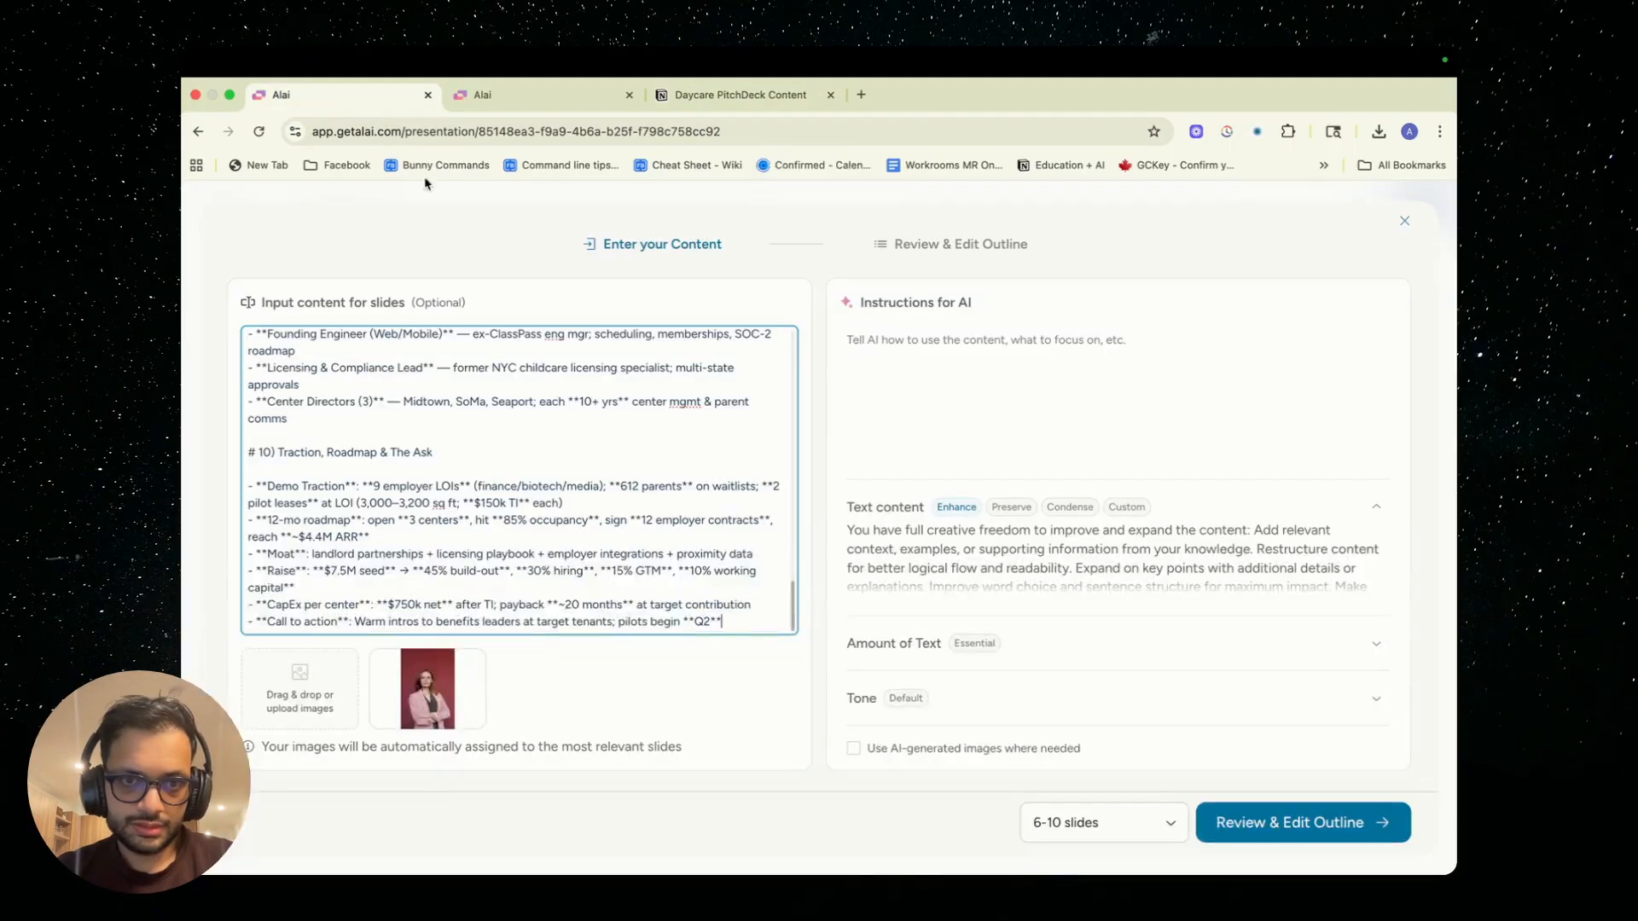
key("super+v")
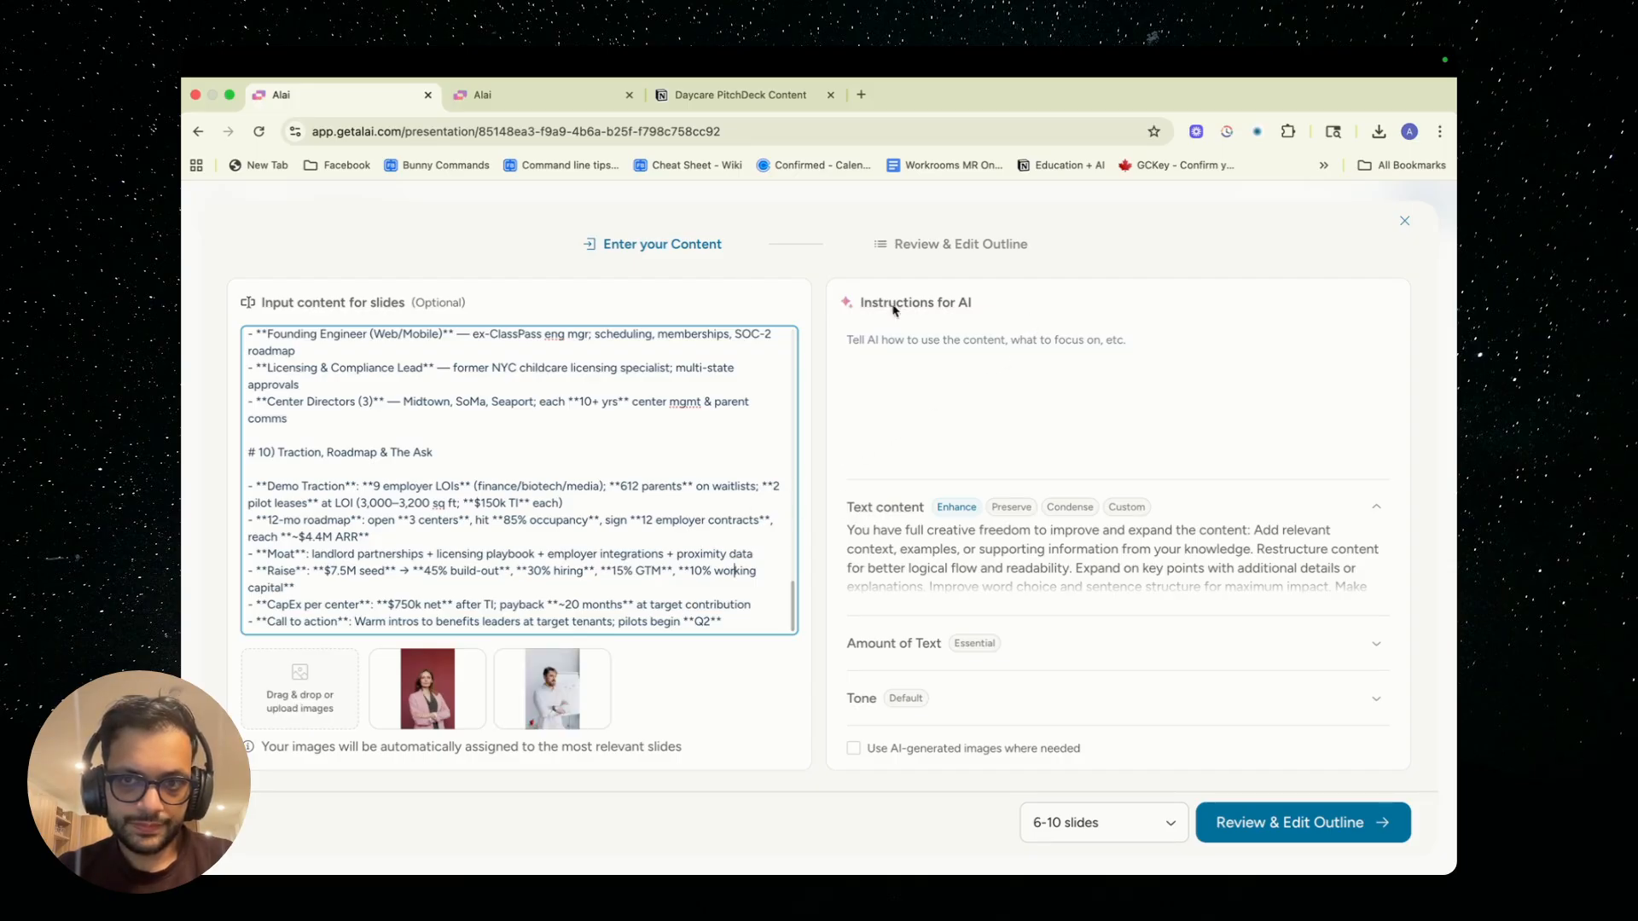
Enter the AI instruction "This is a pitch deck focussed on investors." and set the text content mode to Preserve
left_click(976, 342)
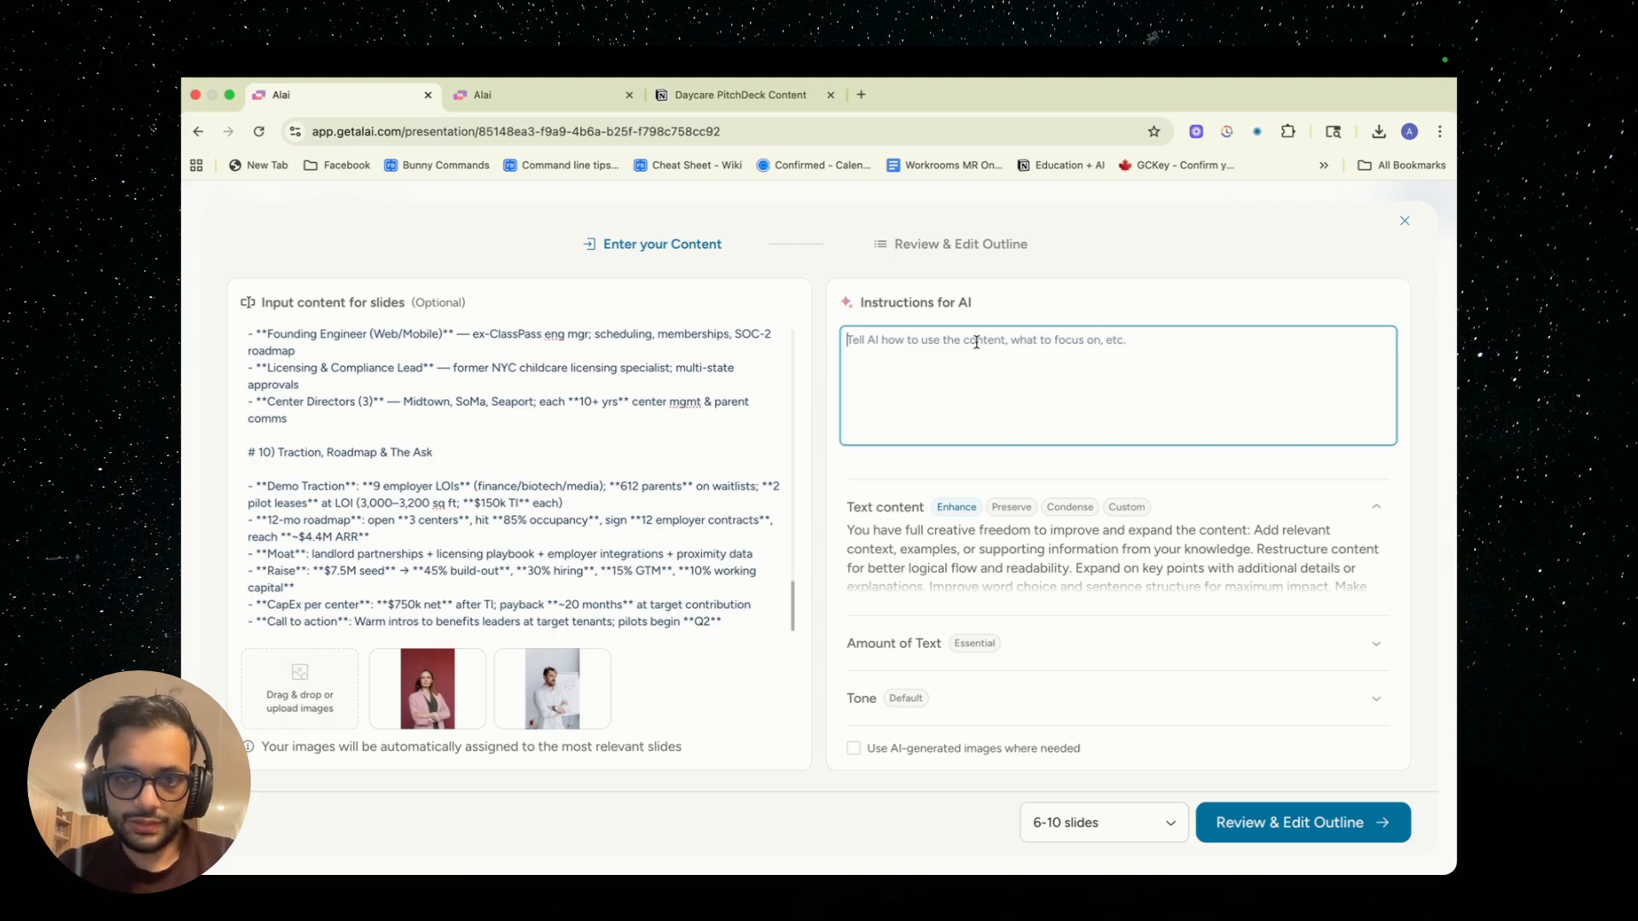
type("T")
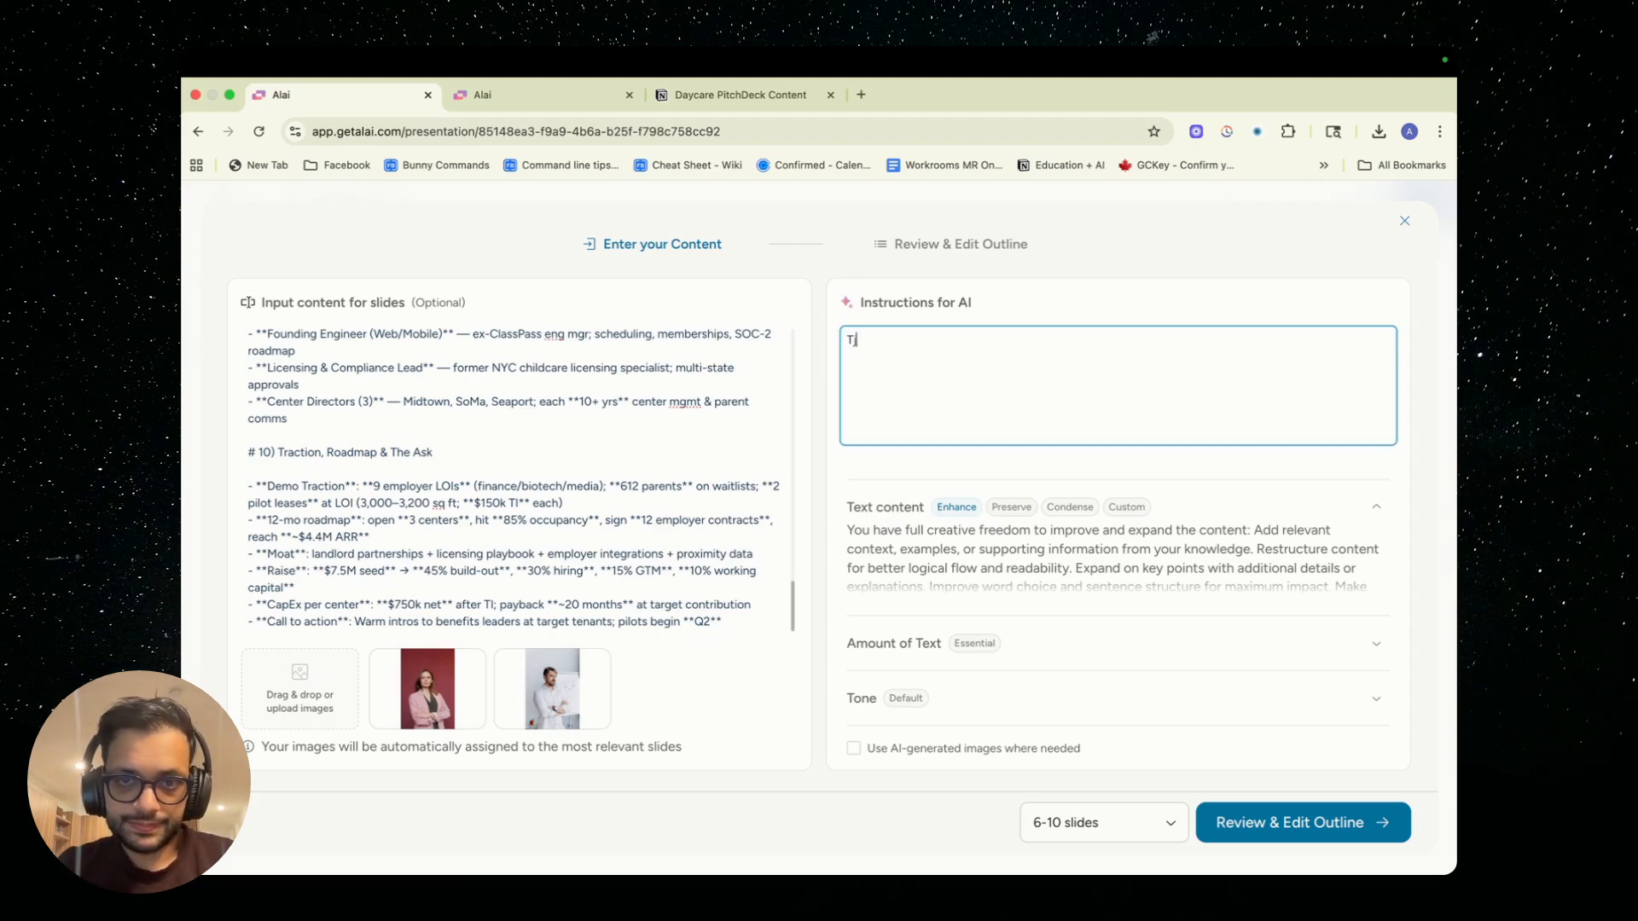
type("his is a pitch deck focussed on investors.")
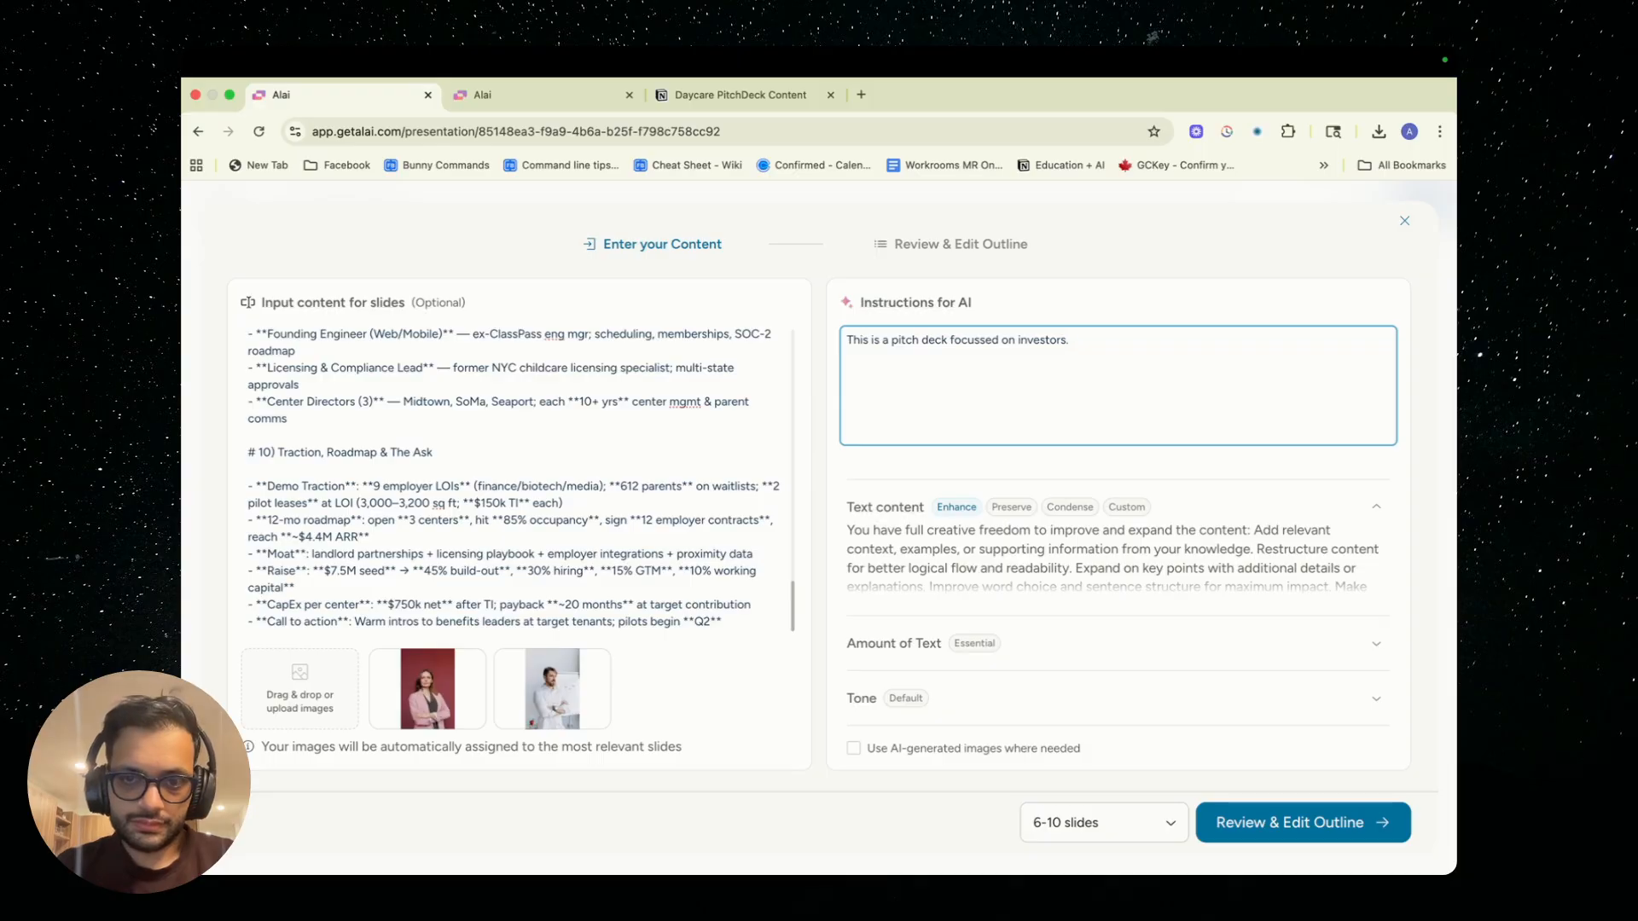
left_click(1011, 507)
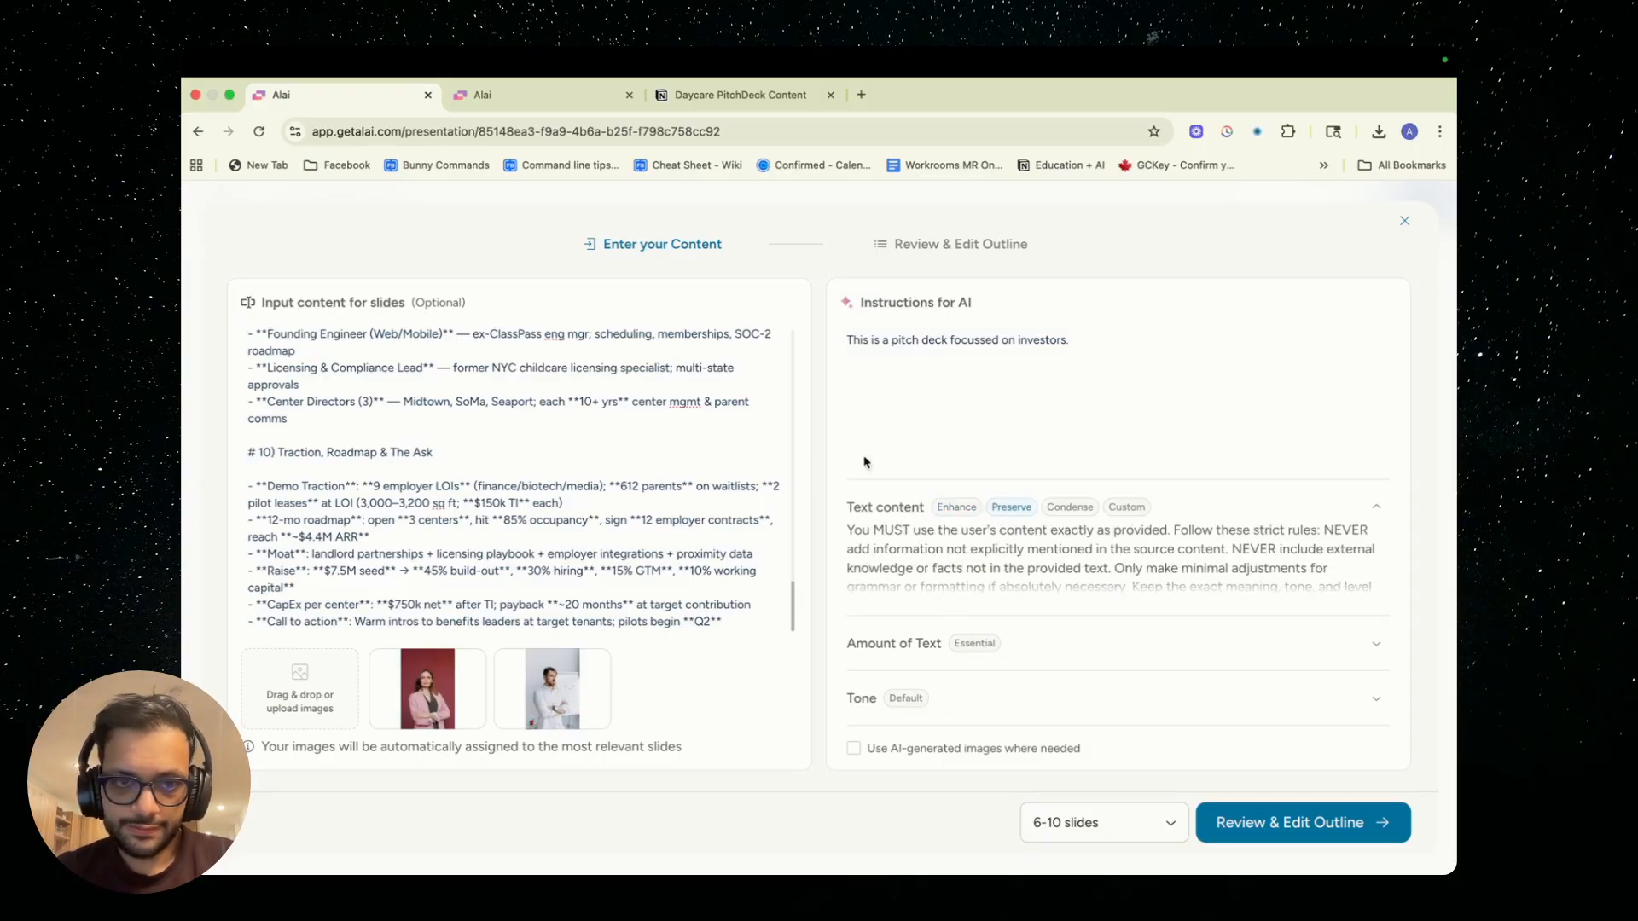
scroll(746, 430, "up", 20)
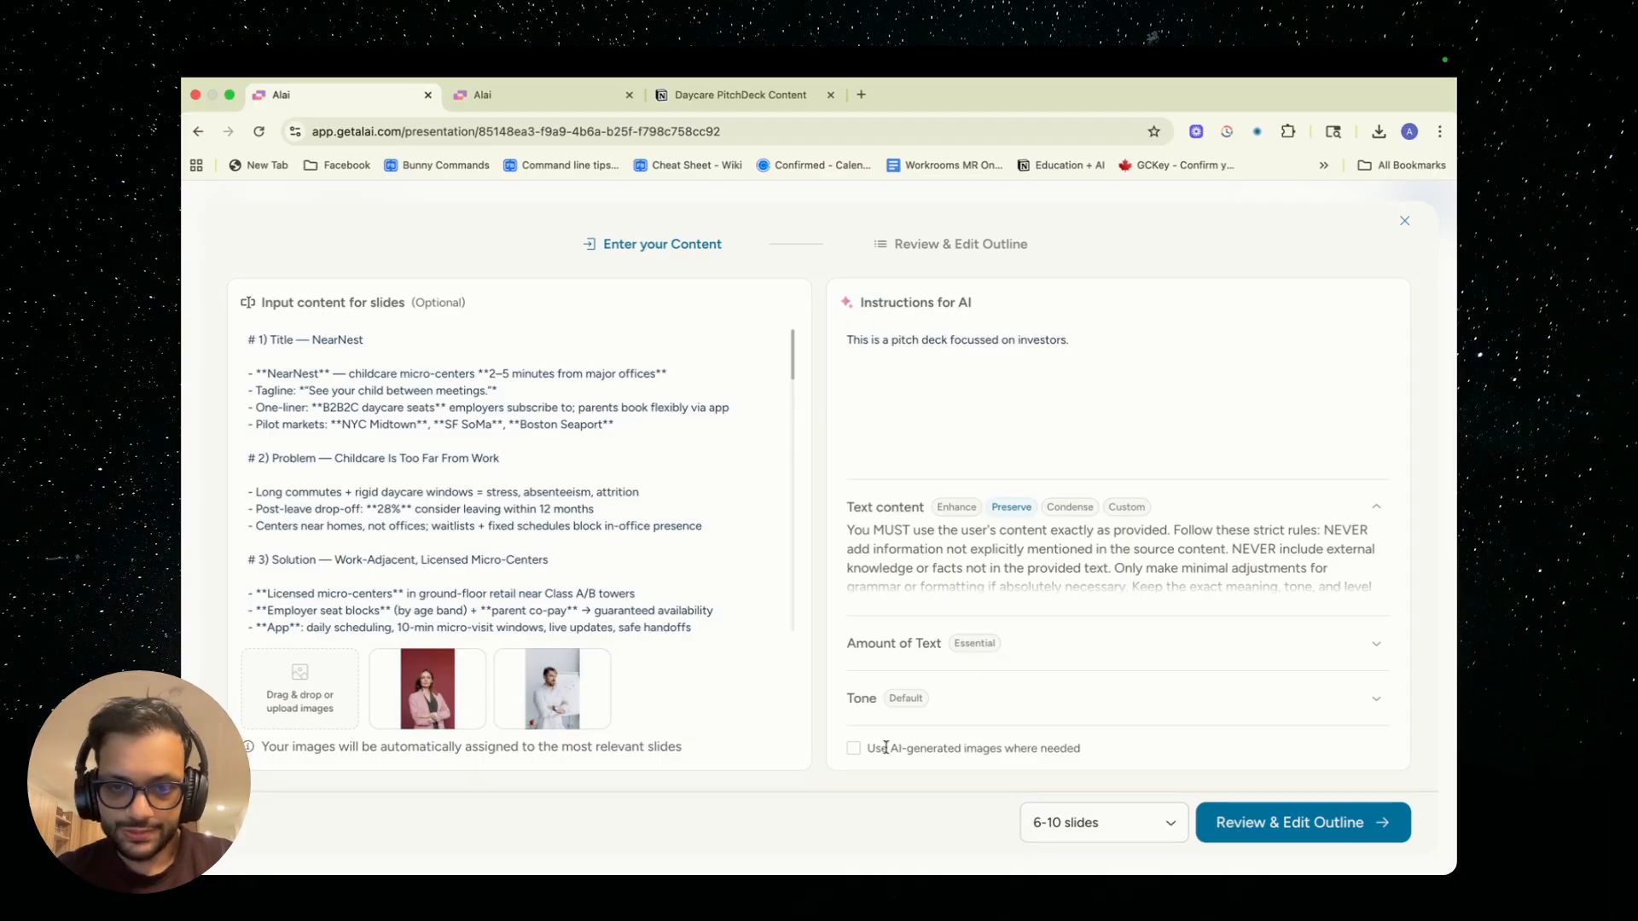
Enable AI-generated images where needed and expand the Image Art Style options
left_click(856, 754)
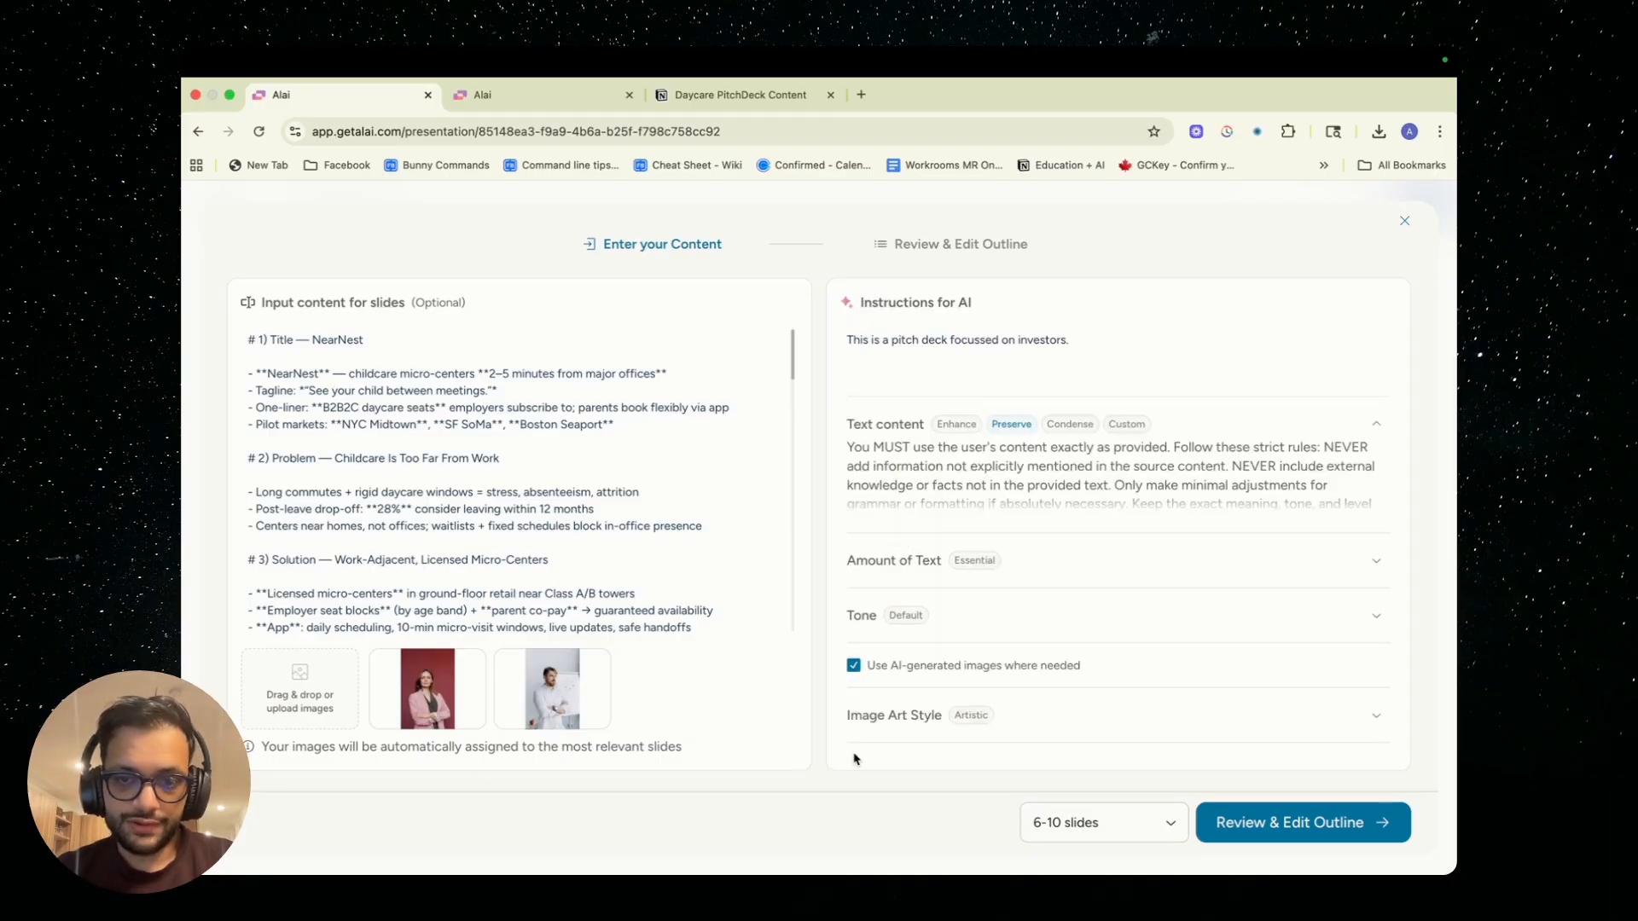
left_click(973, 698)
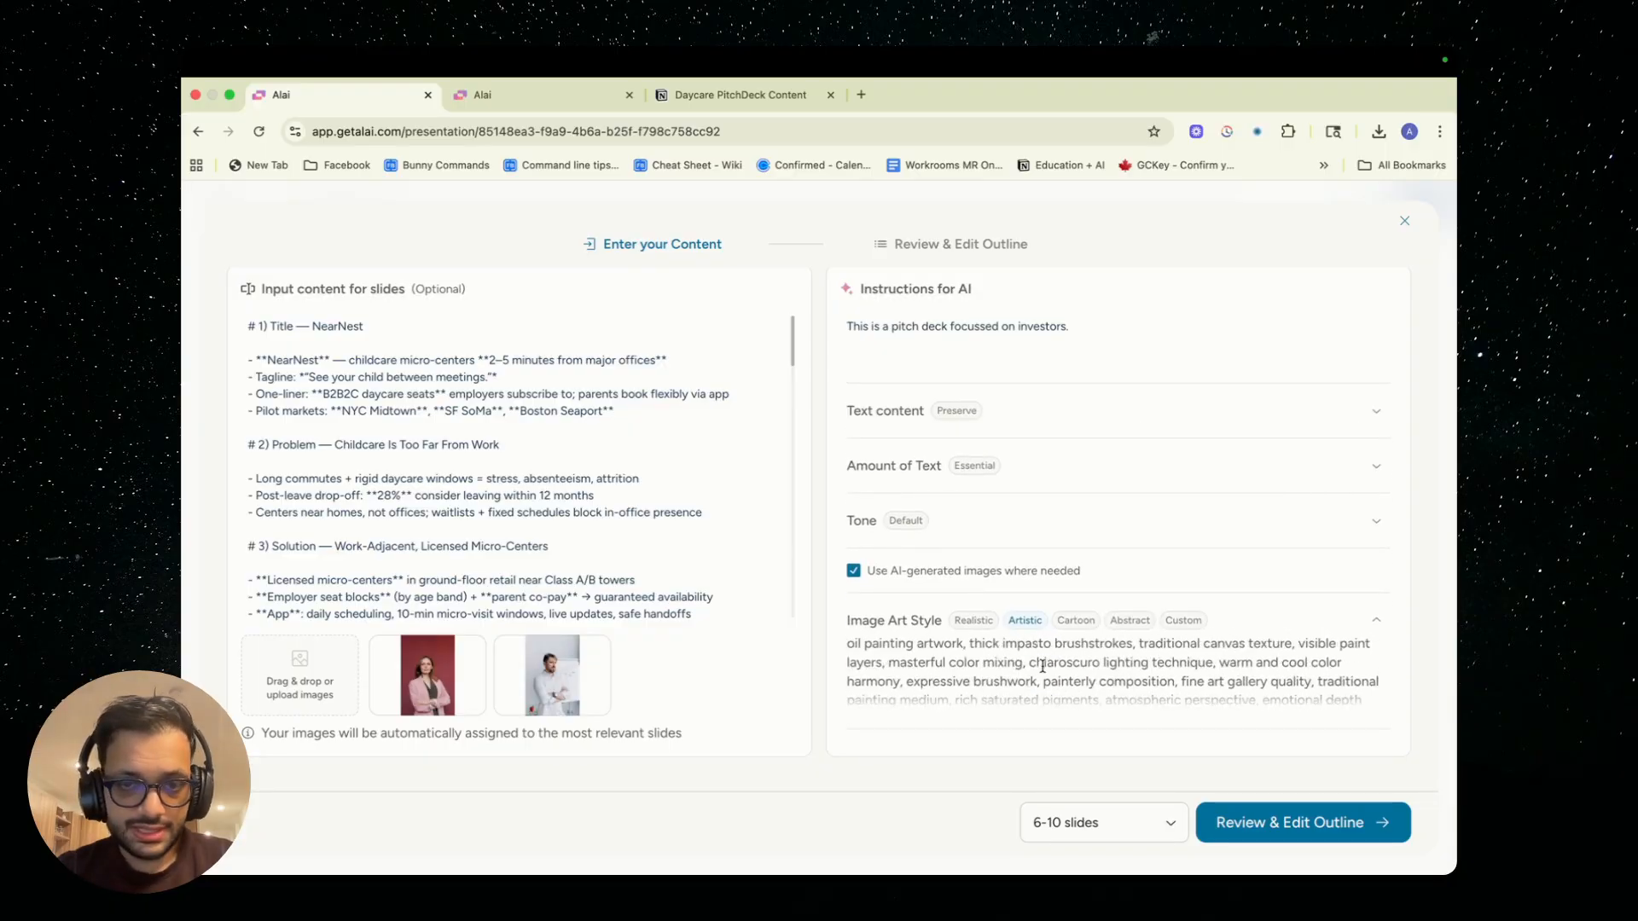
left_click(1136, 699)
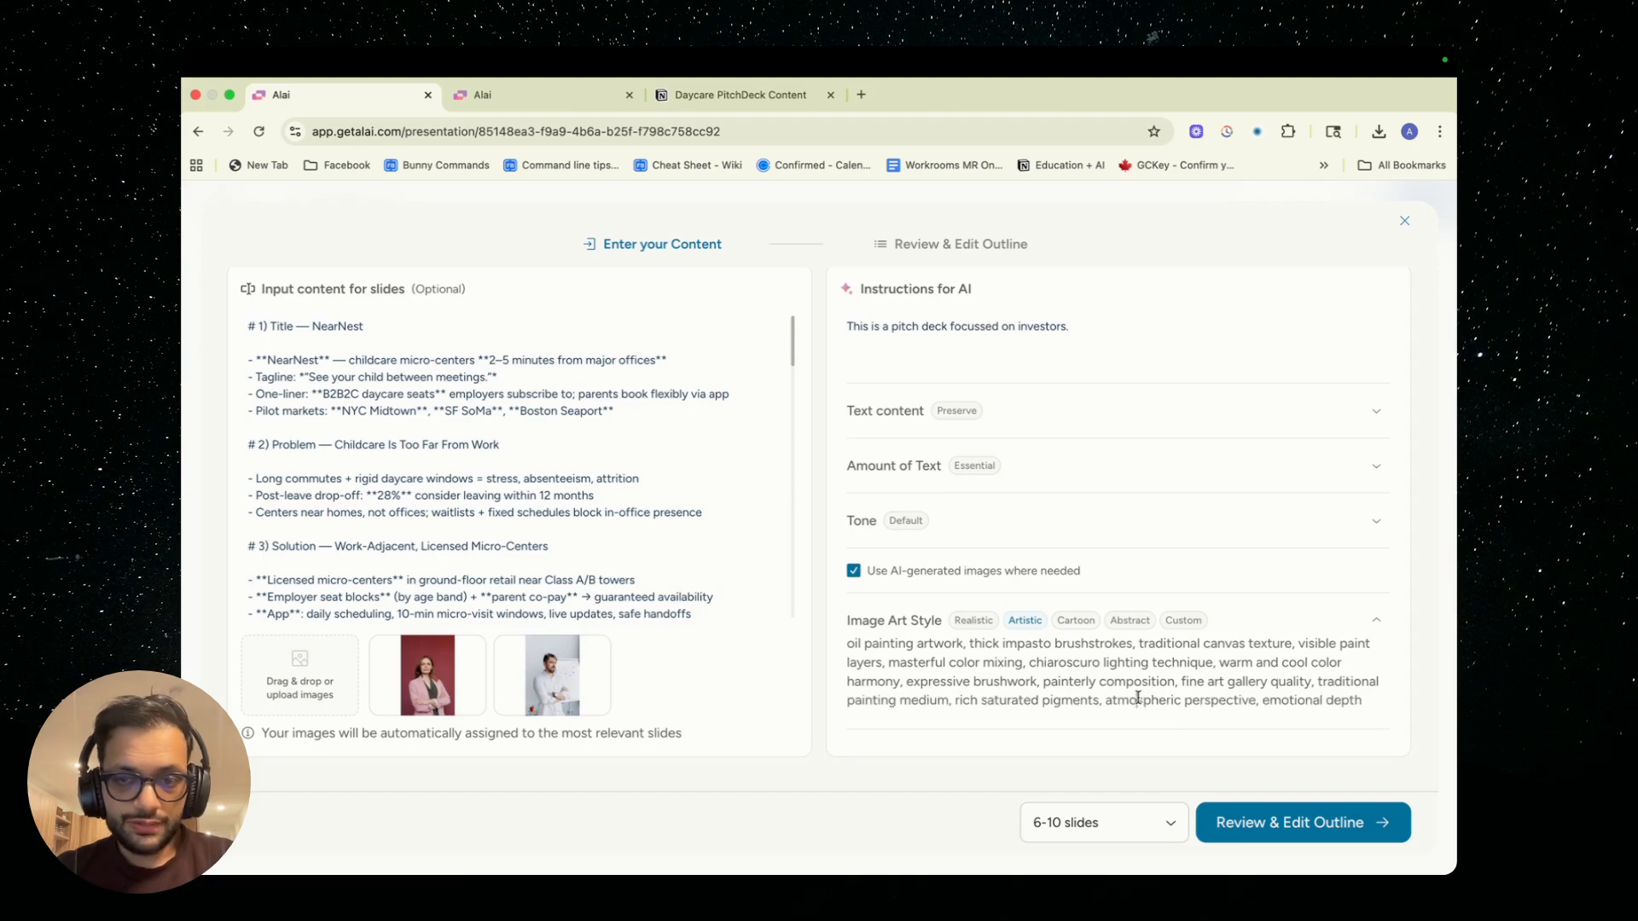
Generate the slide outline from the entered content and review its proposed slides
left_click(1289, 820)
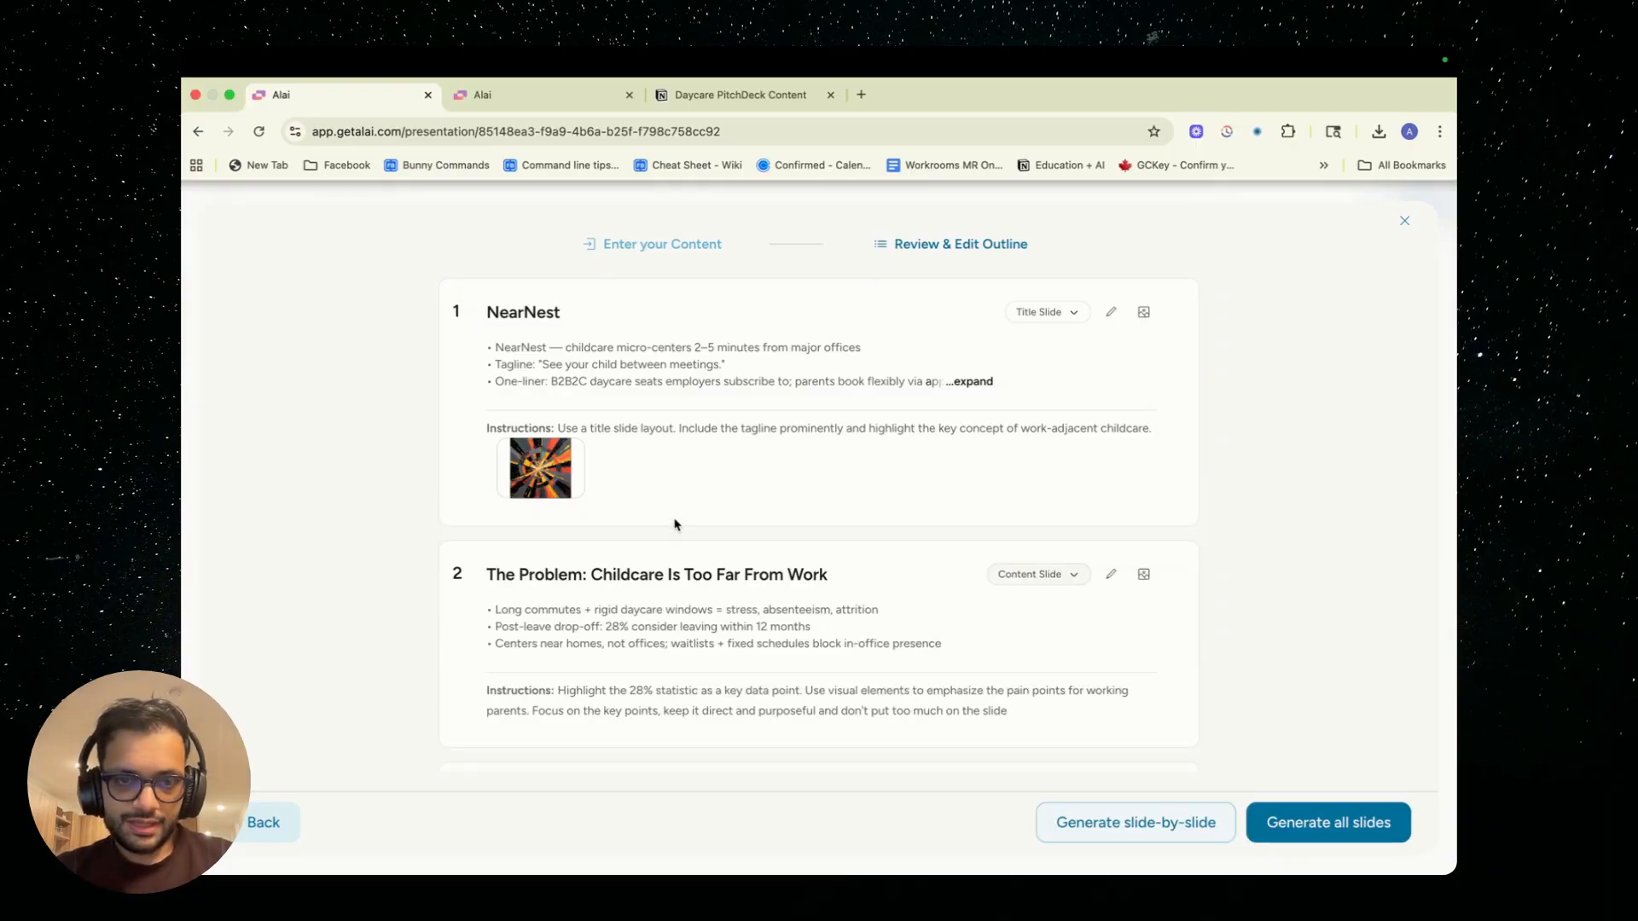
scroll(674, 525, "down", 1)
scroll(674, 525, "down", 15)
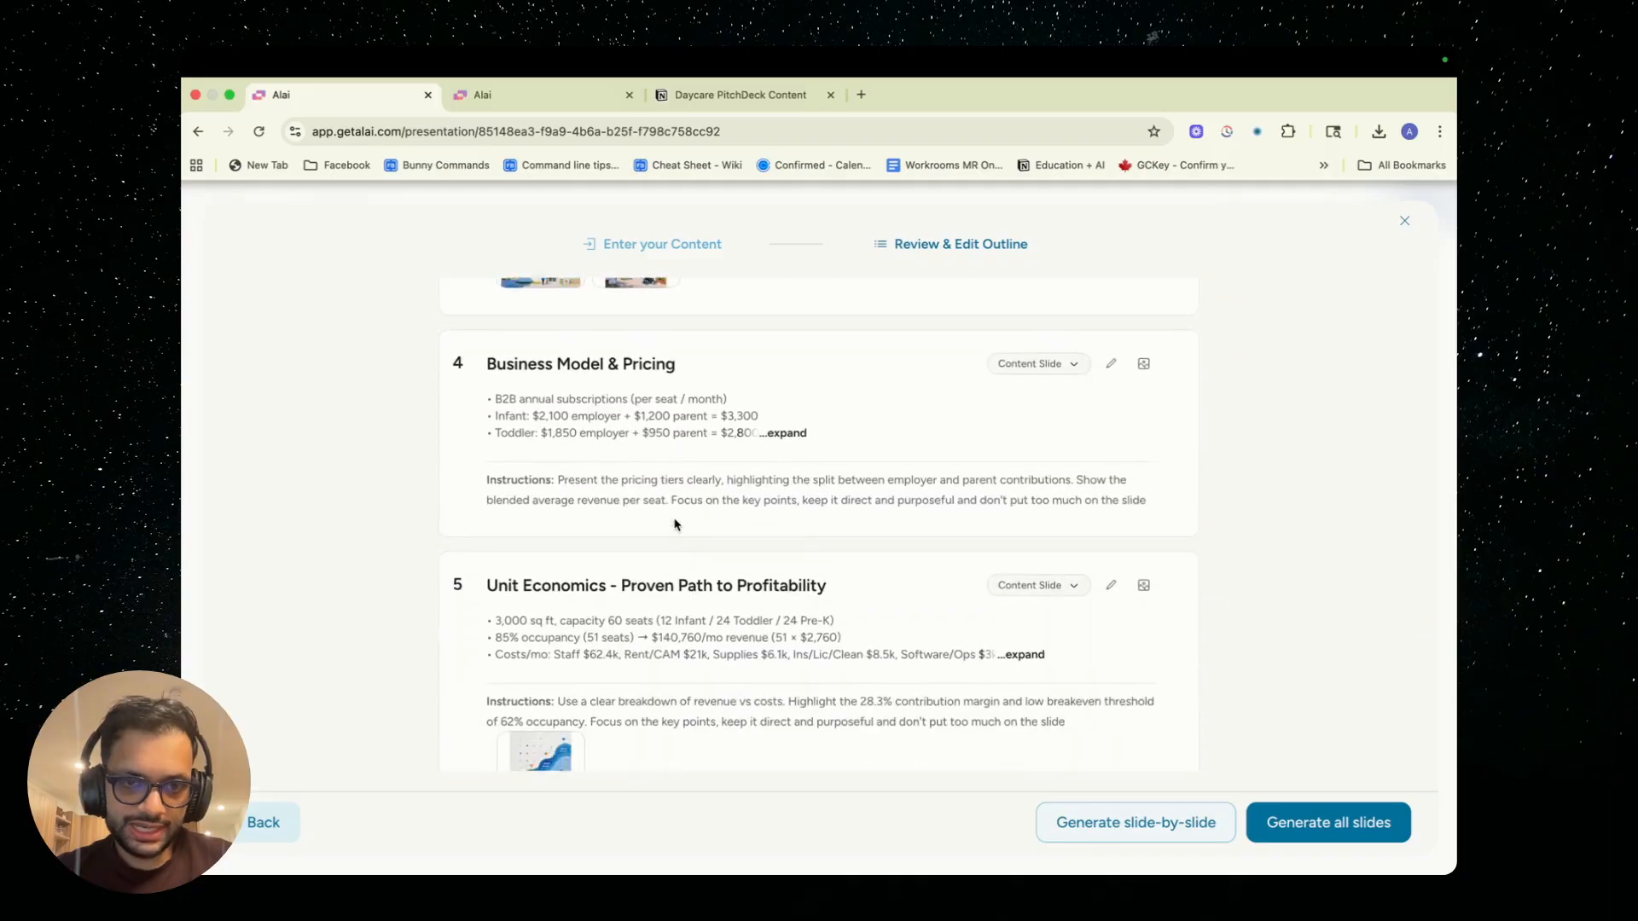
scroll(674, 524, "up", 12)
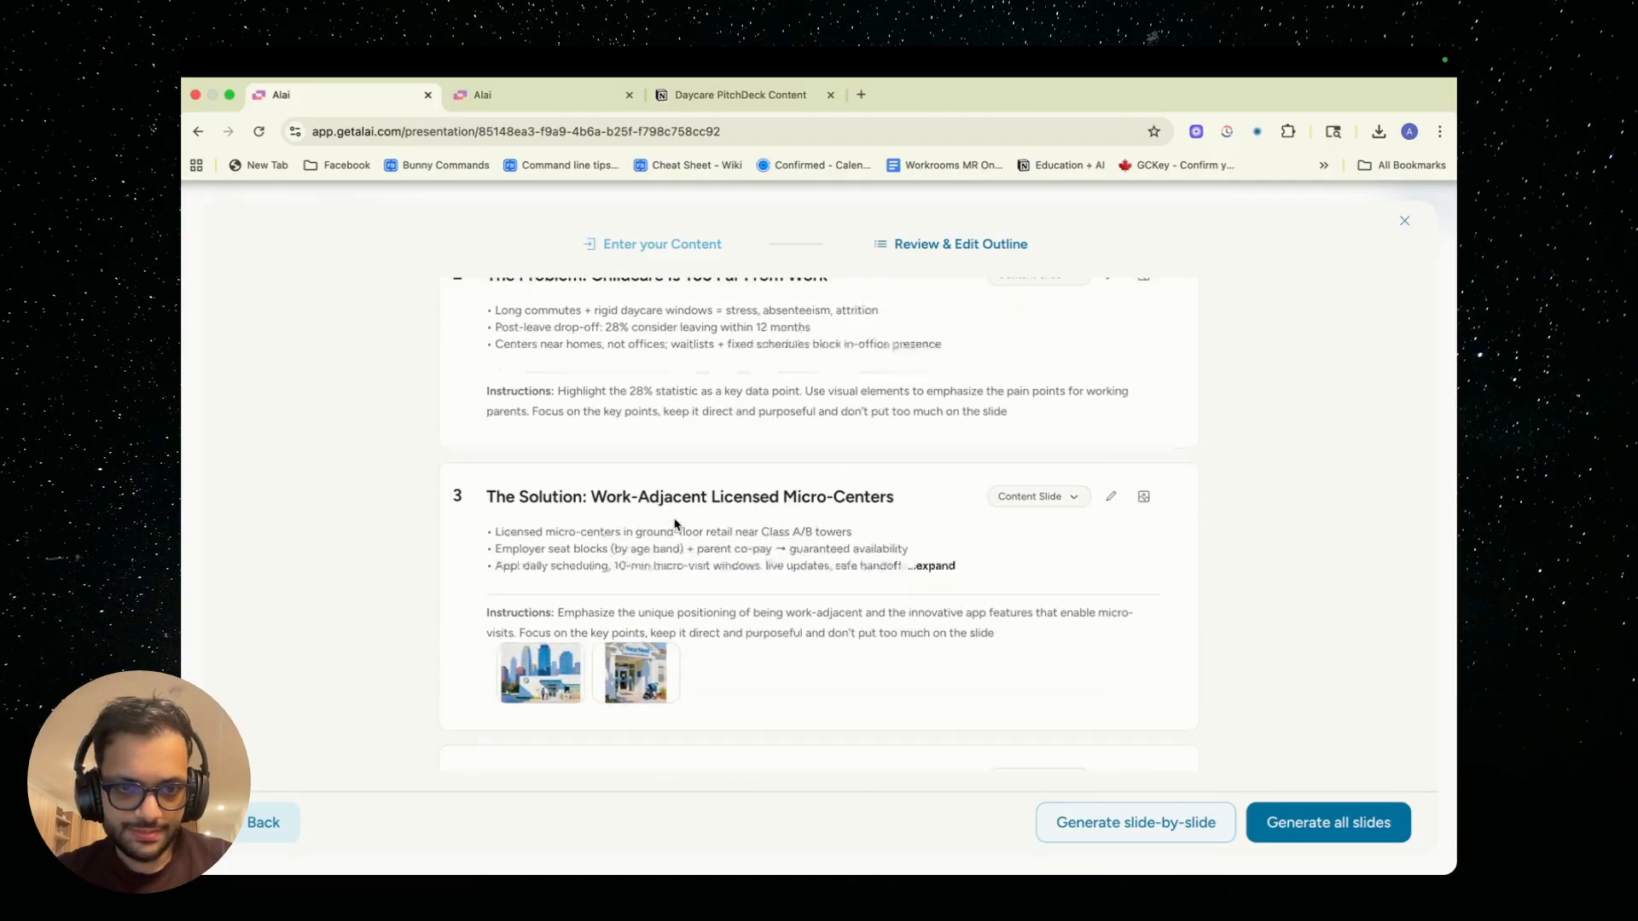
View the AI-generated city skyline image of the Solution slide at full size, then return to the outline
scroll(673, 525, "down", 1)
left_click(530, 640)
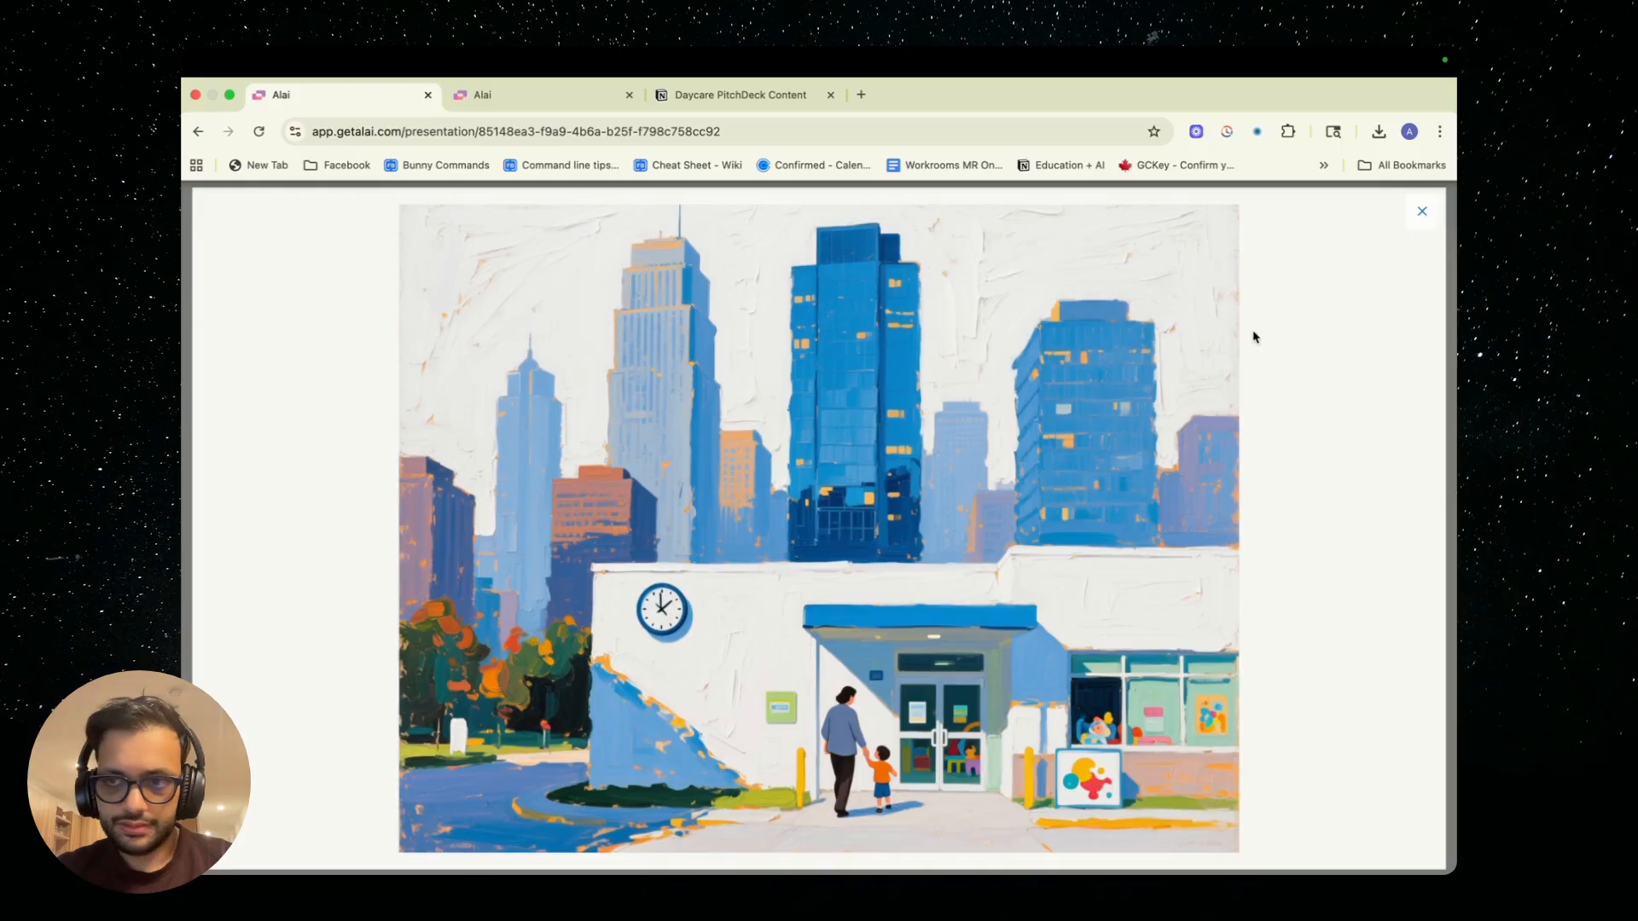
left_click(1421, 212)
scroll(762, 482, "up", 5)
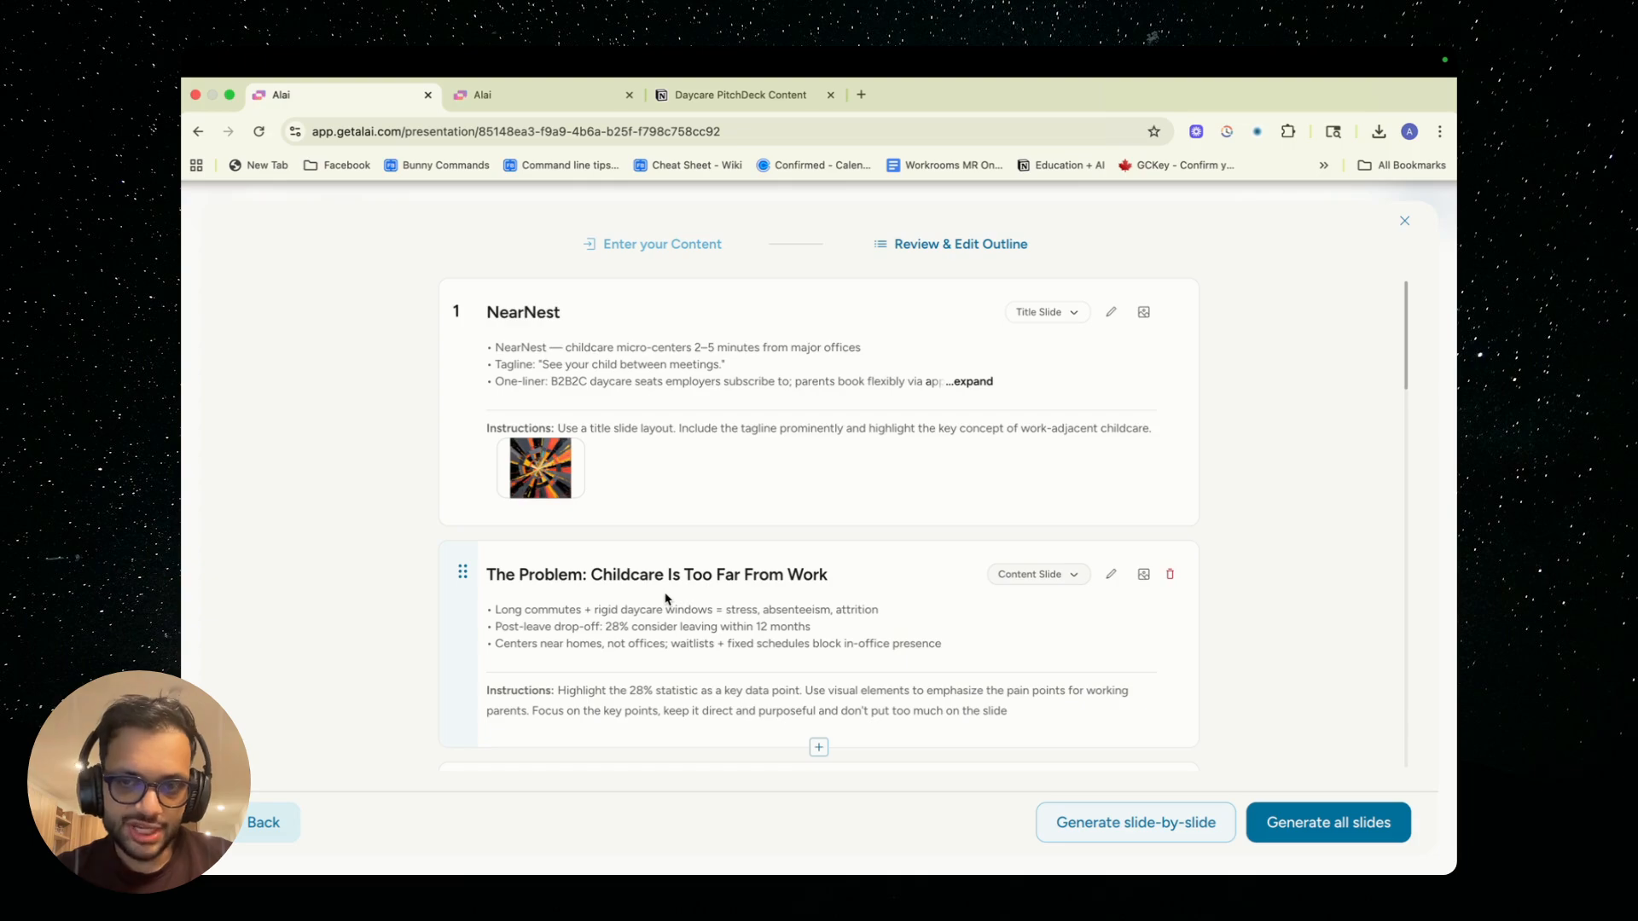
Open the outline entry "The Problem: Childcare Is Too Far From Work" for editing, inspect its content, instructions and image upload options, and close it
scroll(667, 600, "down", 2)
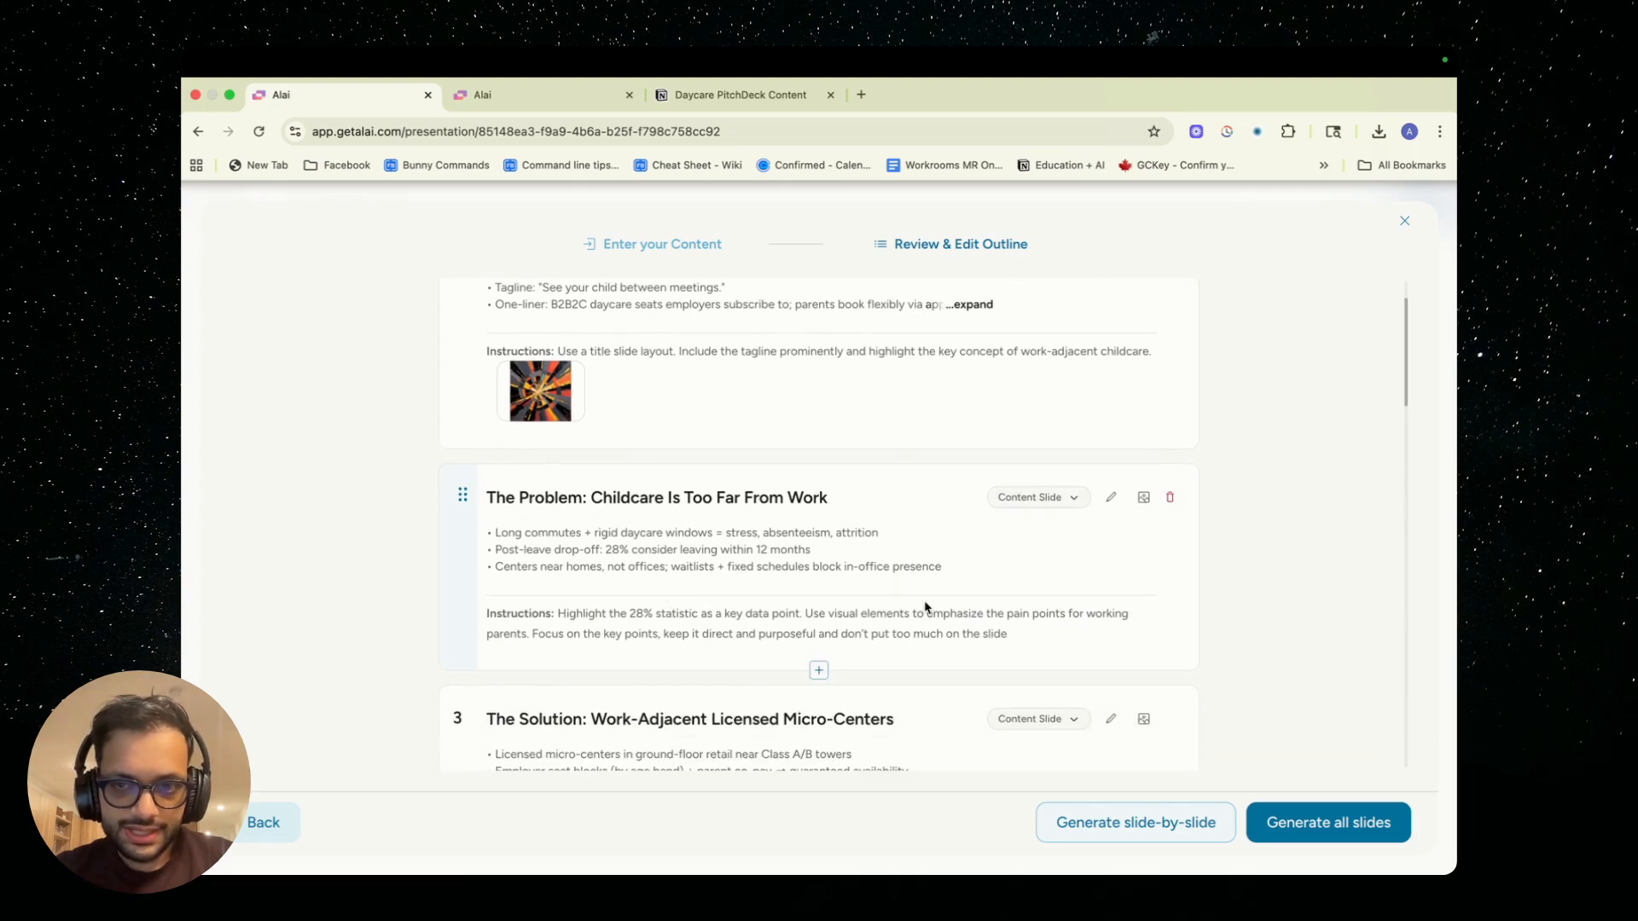
left_click(1111, 499)
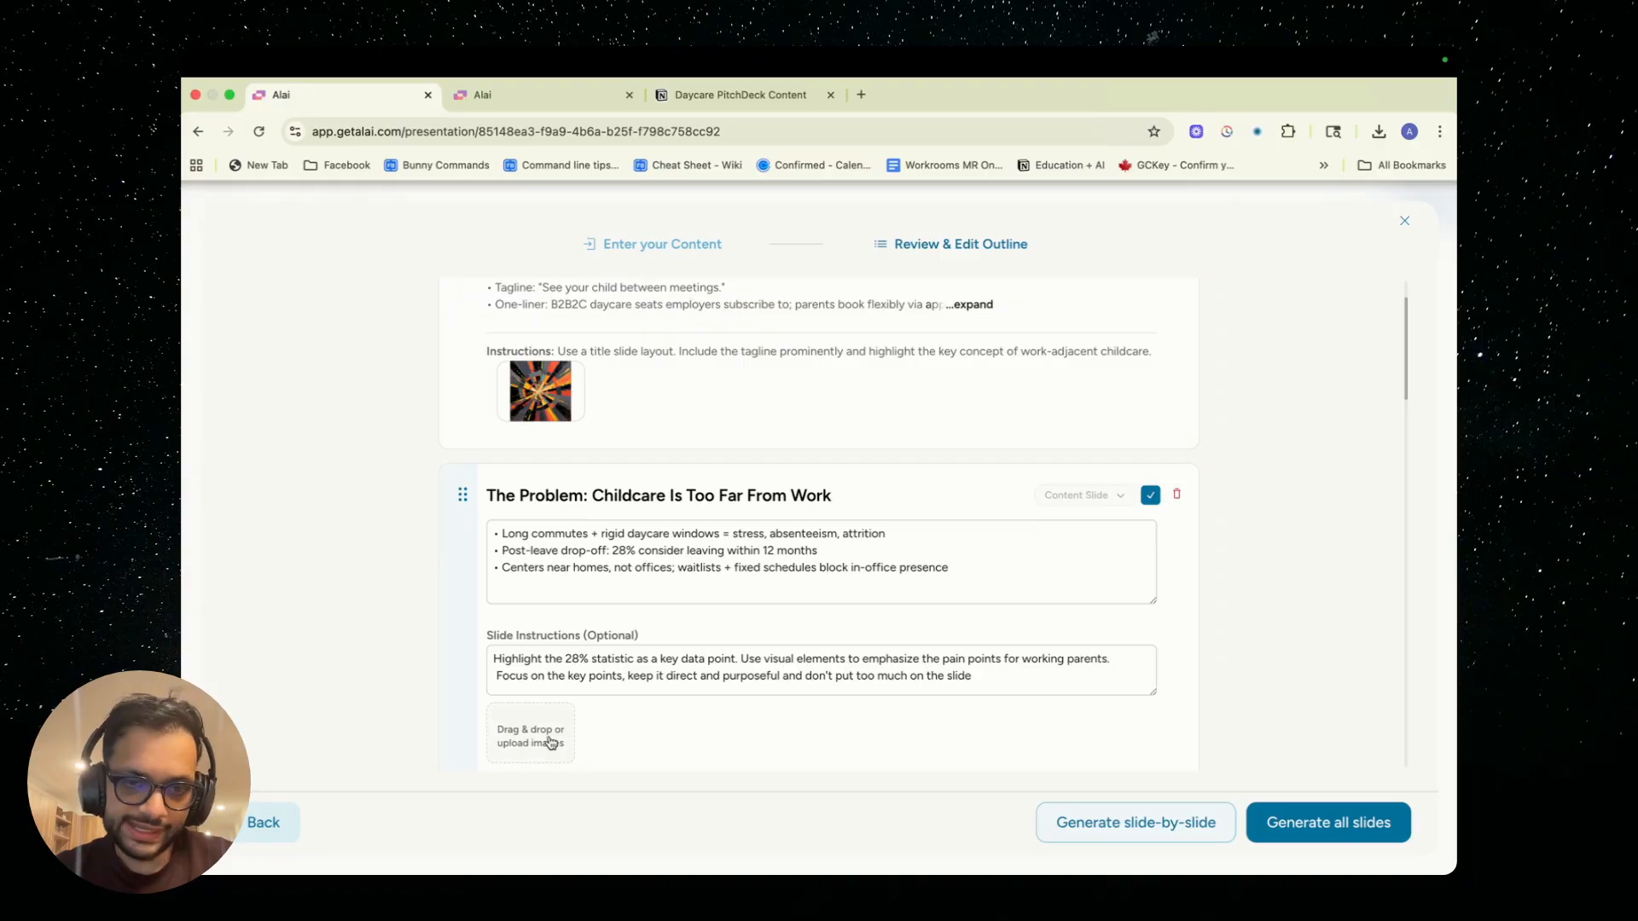
left_click(1151, 497)
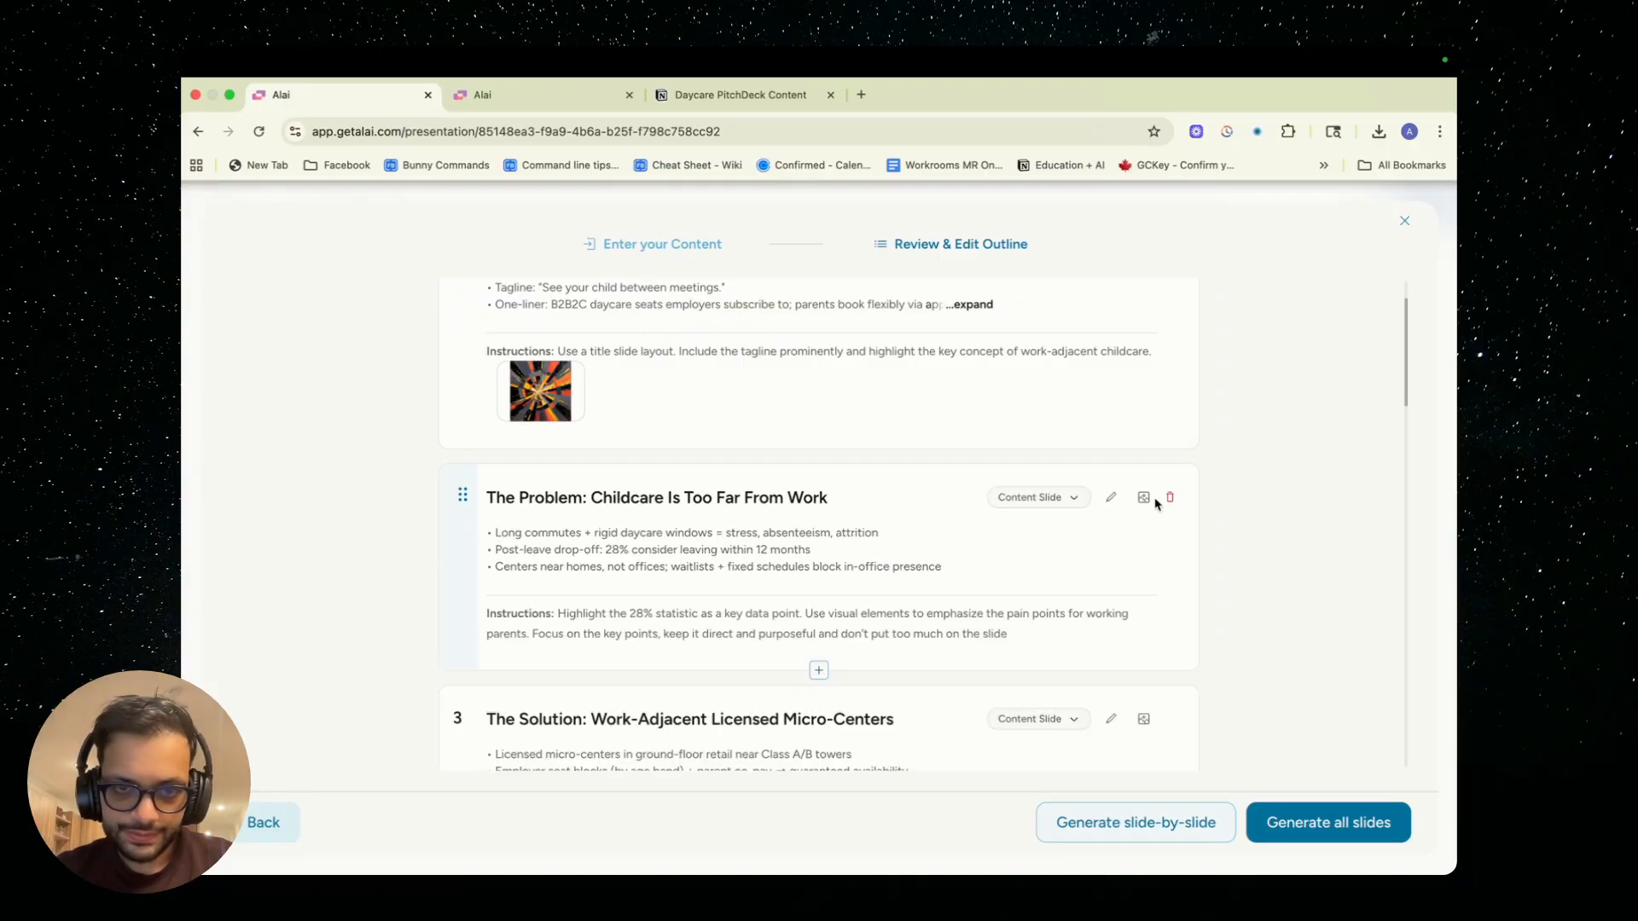
Move the Experienced Founding Team slide ahead of the Large Addressable Market slide in the outline
scroll(713, 657, "down", 15)
scroll(713, 657, "up", 5)
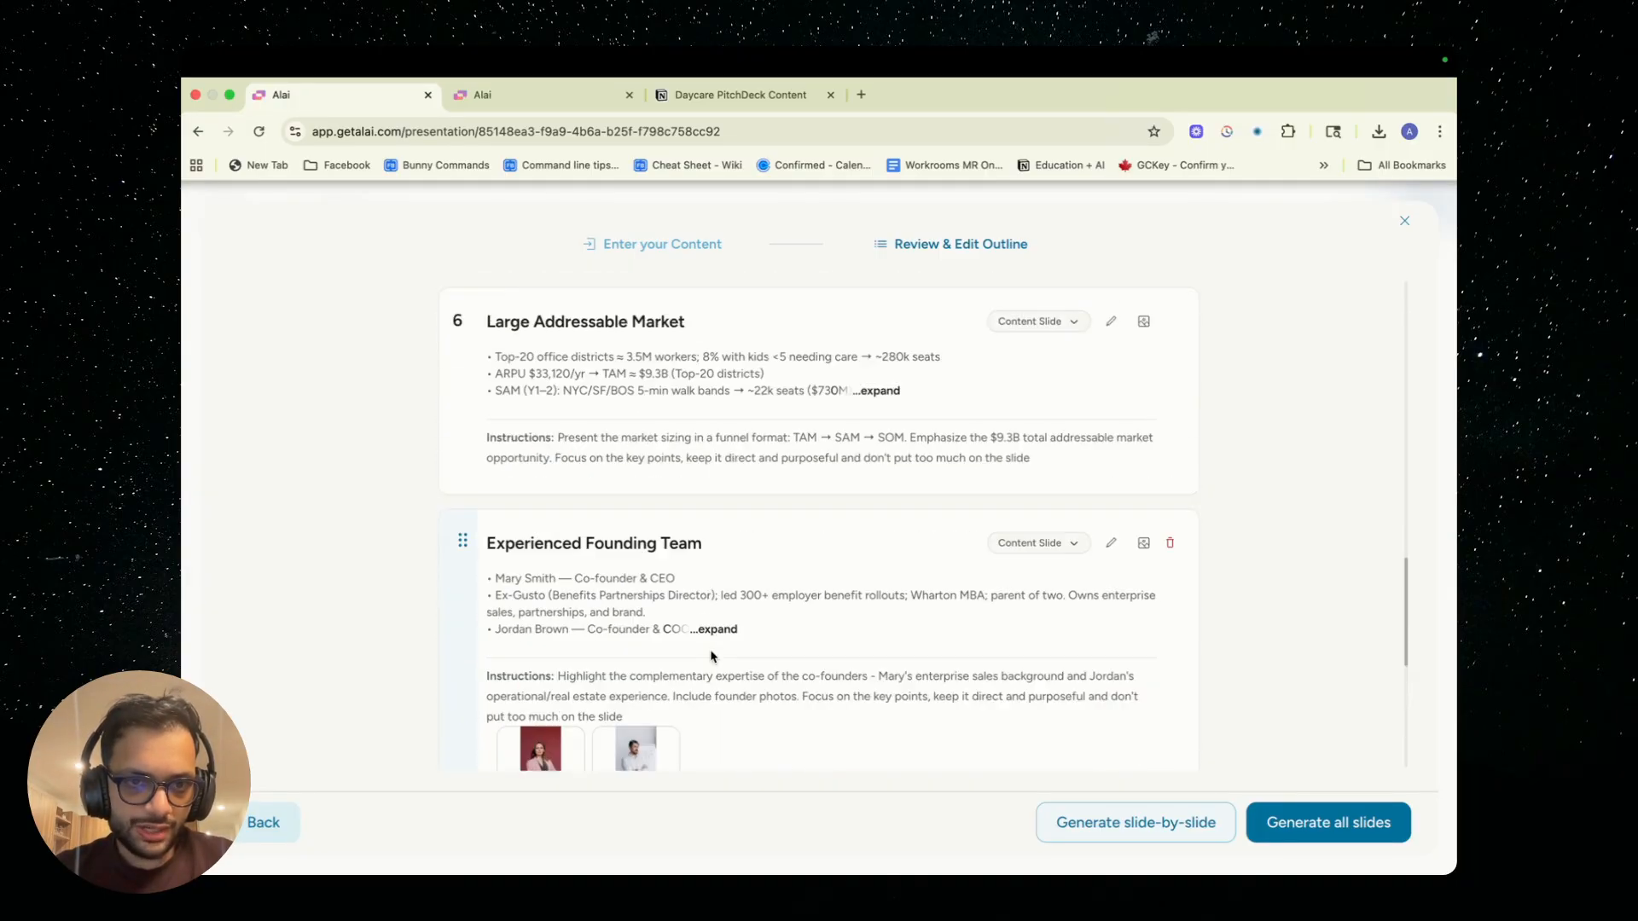
scroll(713, 656, "up", 1)
scroll(713, 656, "down", 1)
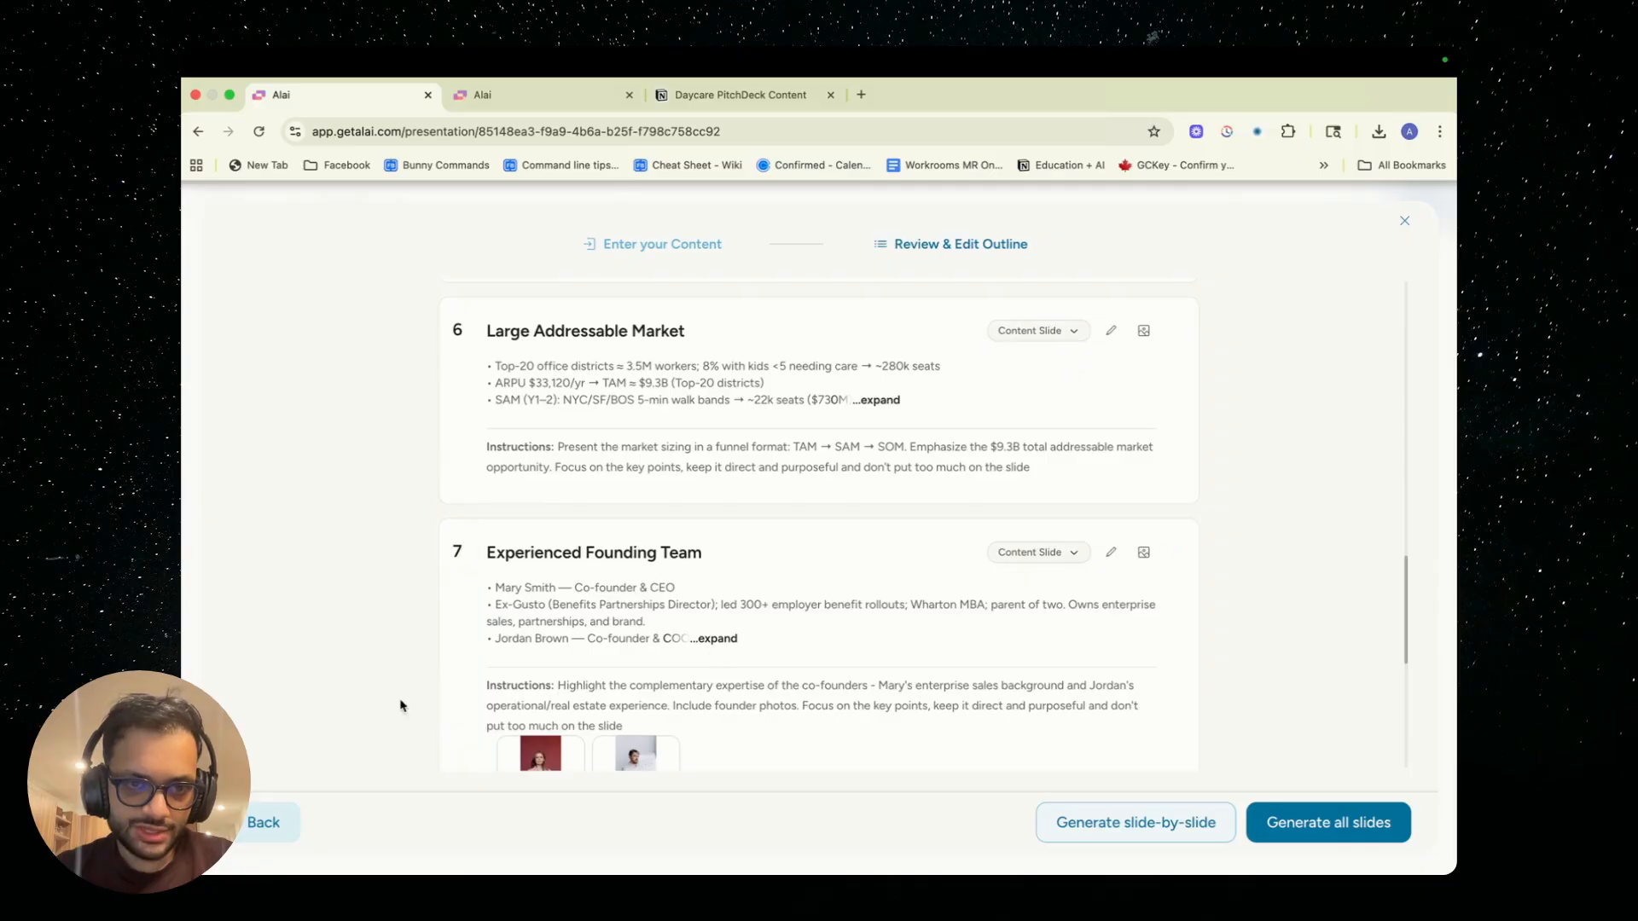
left_click_drag(458, 553, 495, 357)
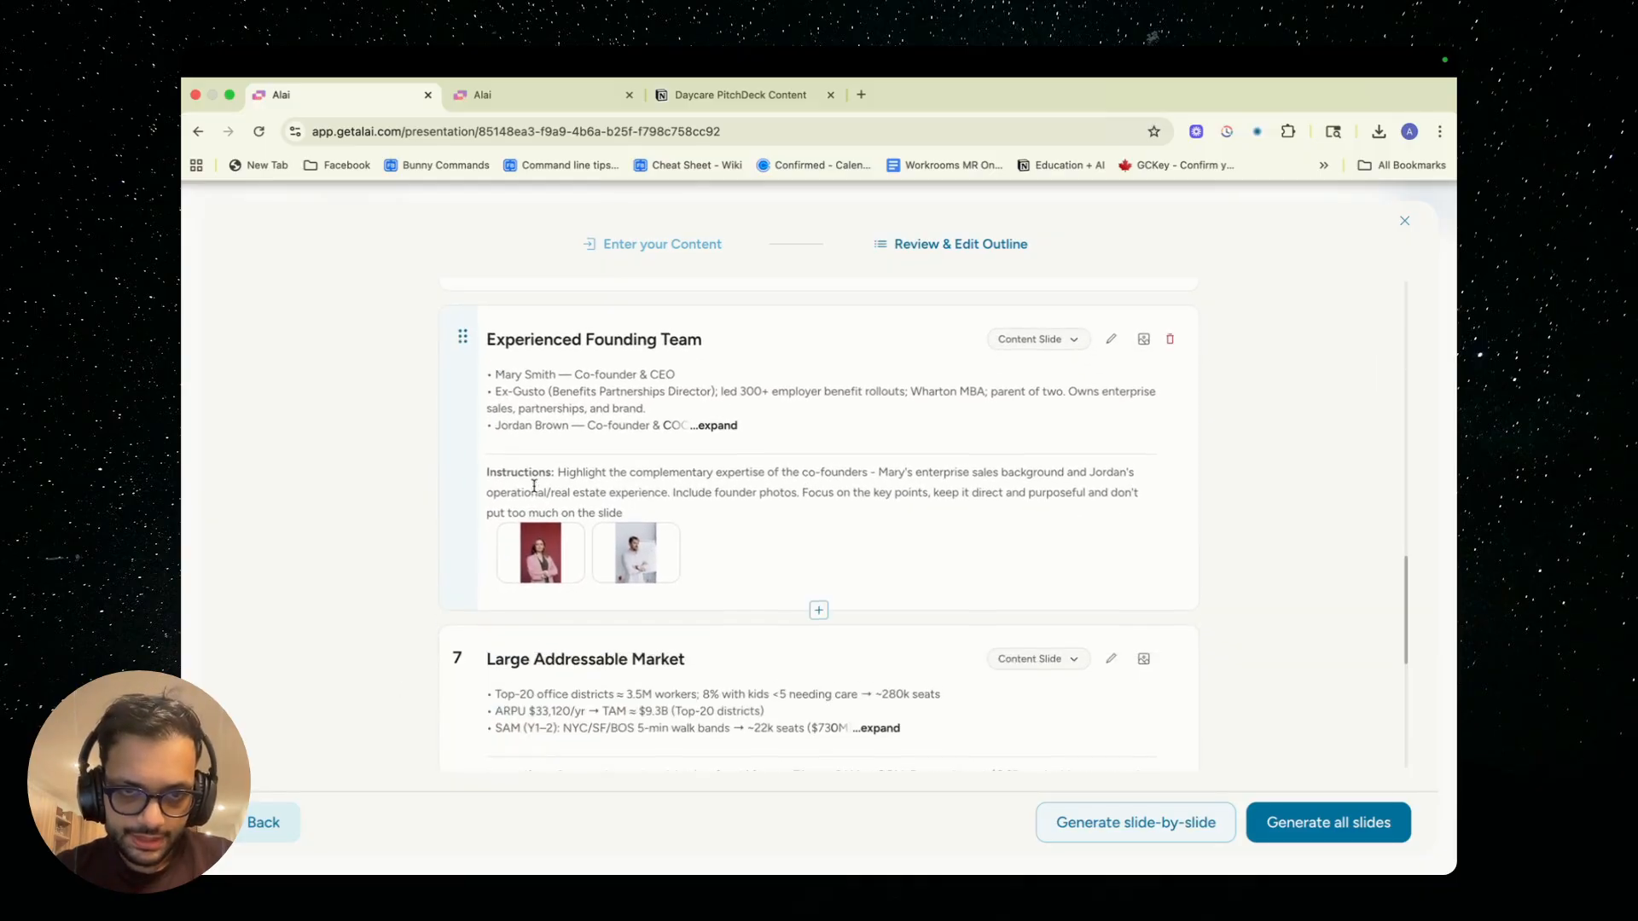
Check the reordered outline from the title slide through the Thank You slide and generate all slides at once
scroll(534, 485, "up", 10)
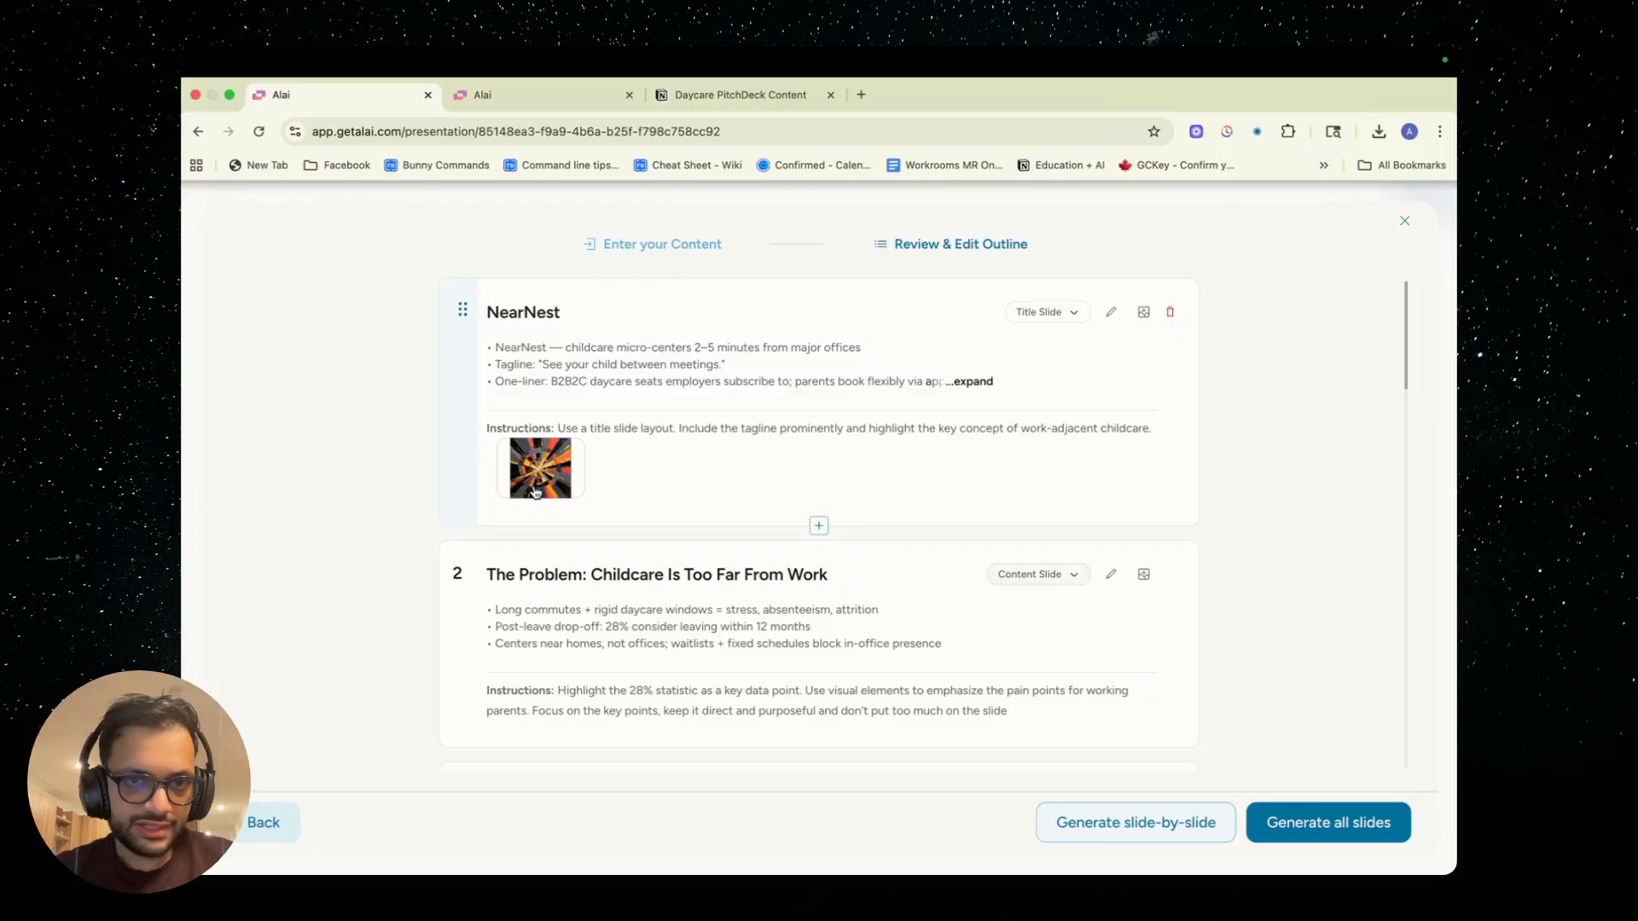
scroll(534, 487, "down", 15)
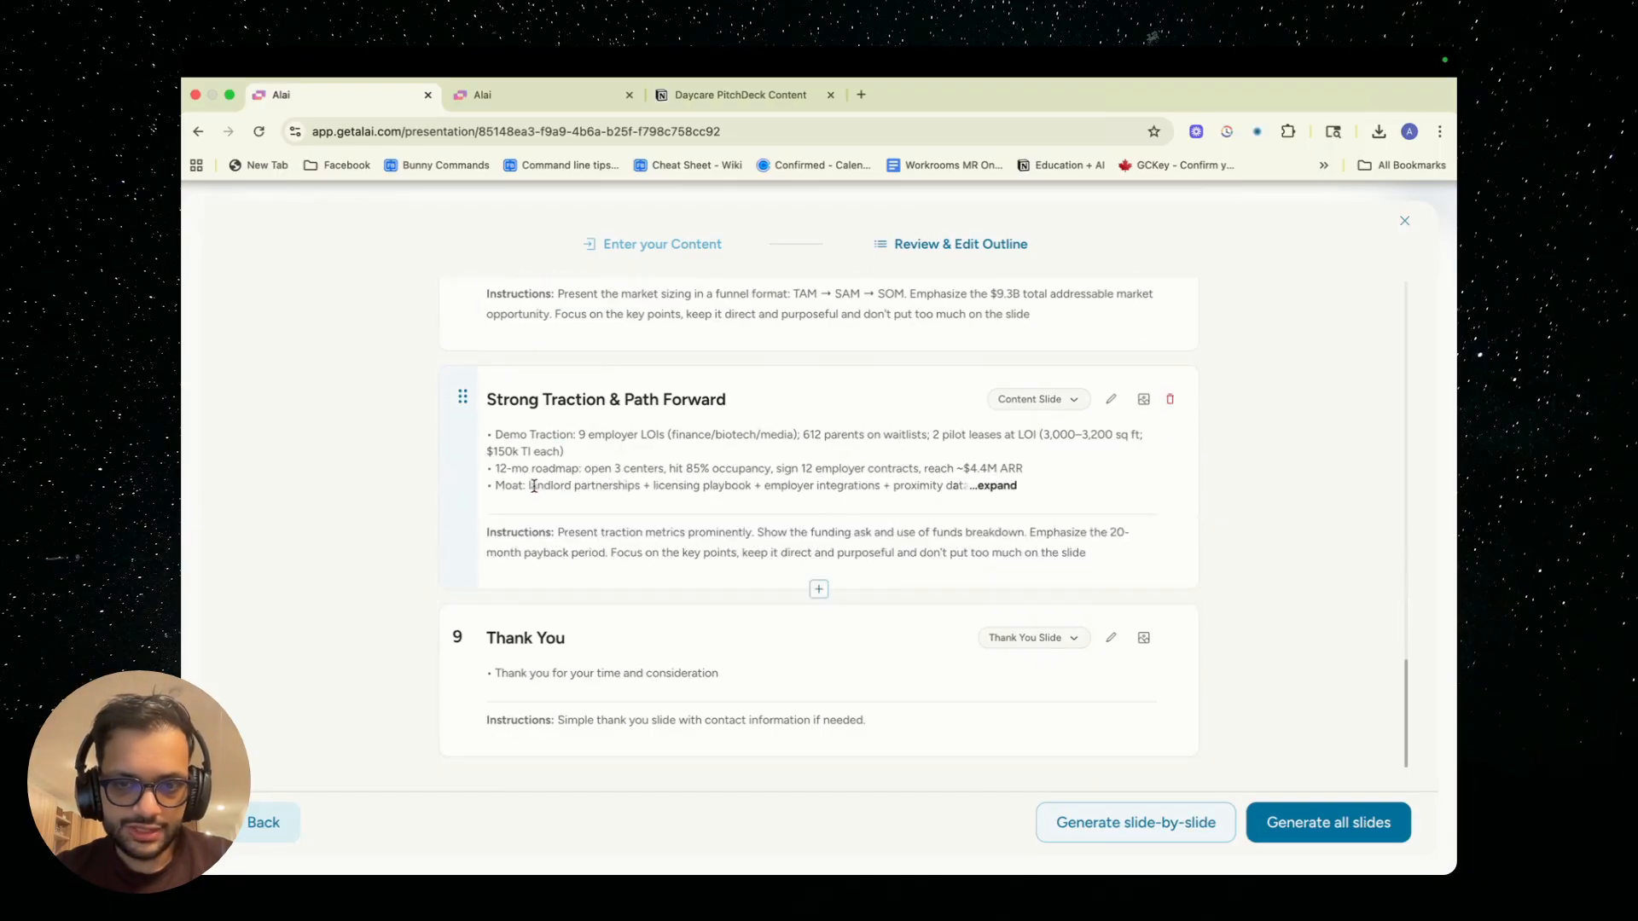
left_click(1302, 825)
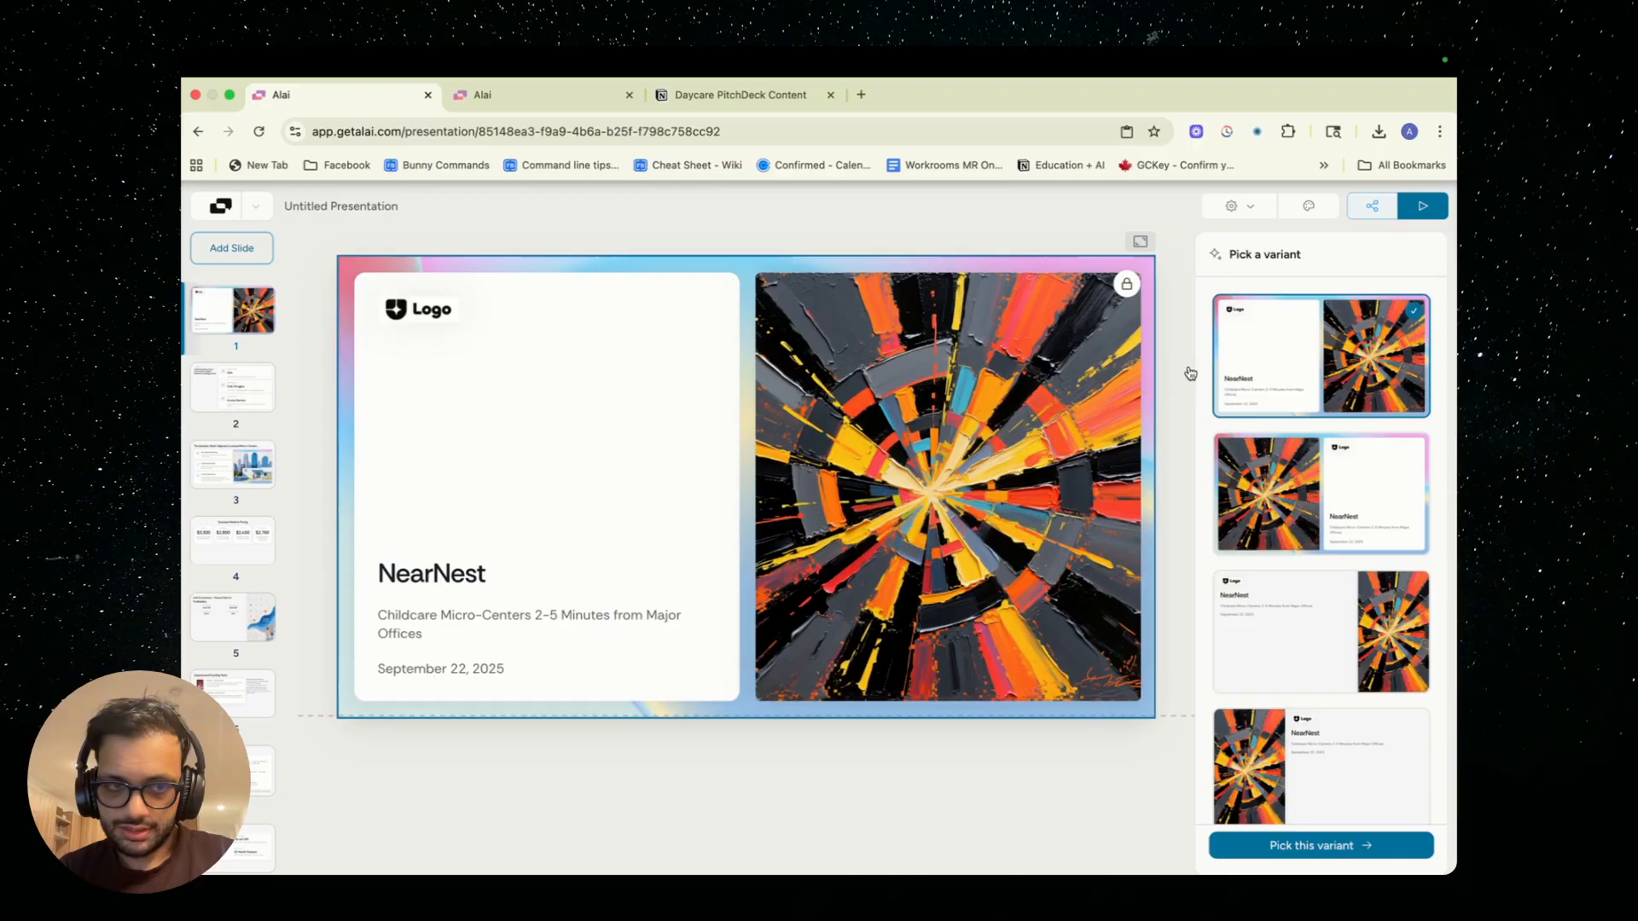
Compare the Problem slide's variants by previewing the three-column icon layout, then reselect the layout with three stacked cards
left_click(245, 382)
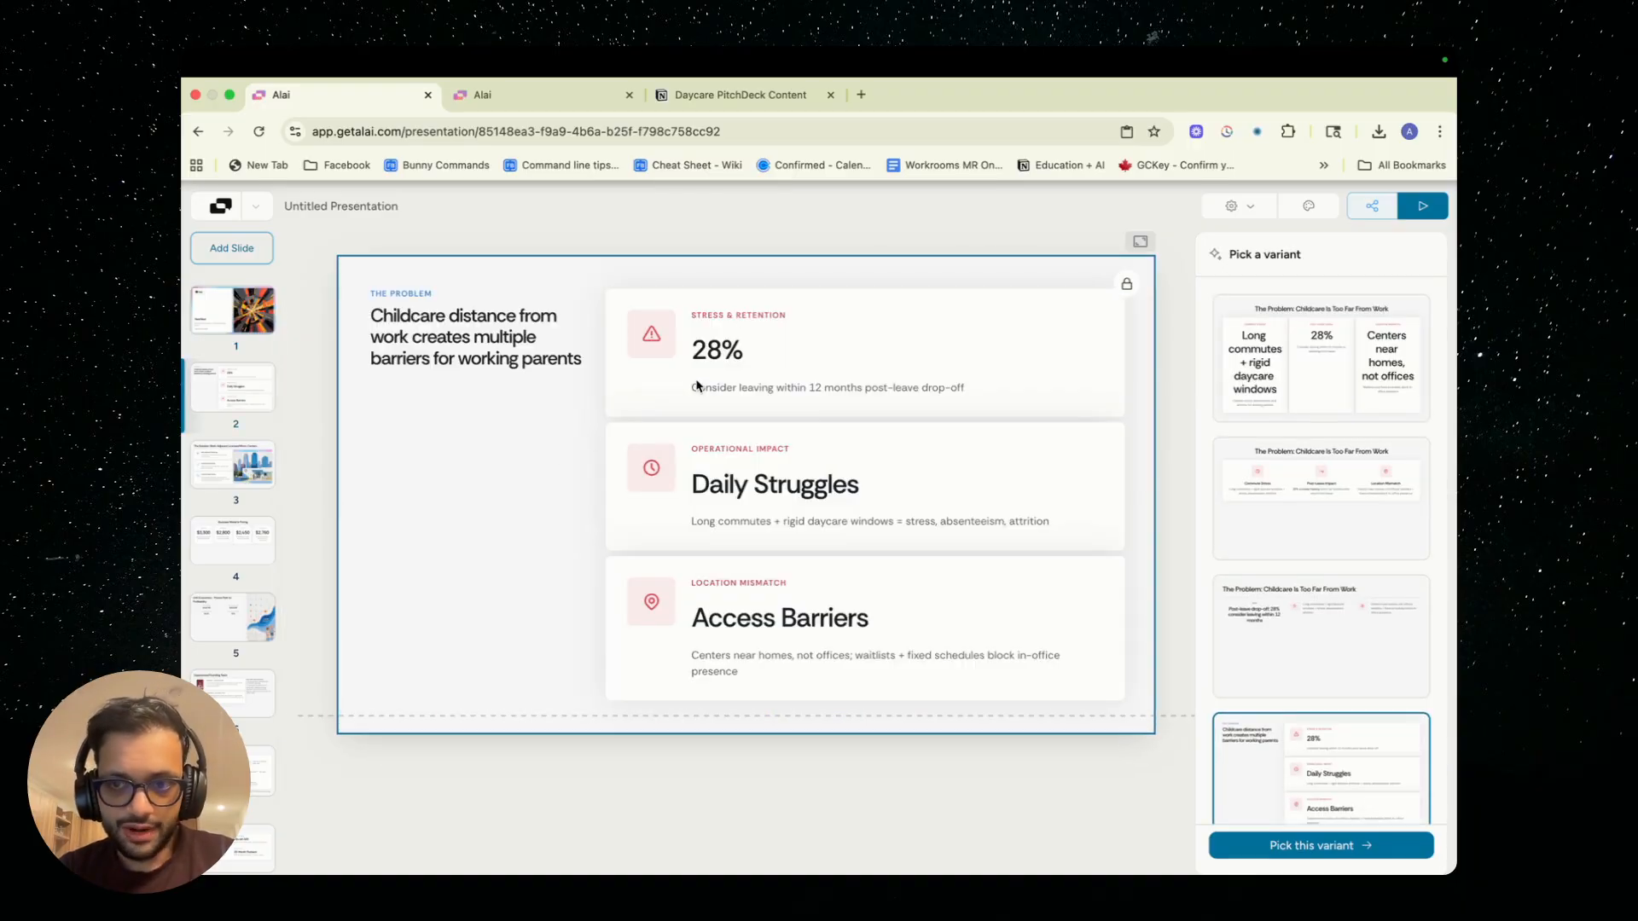
left_click(1324, 491)
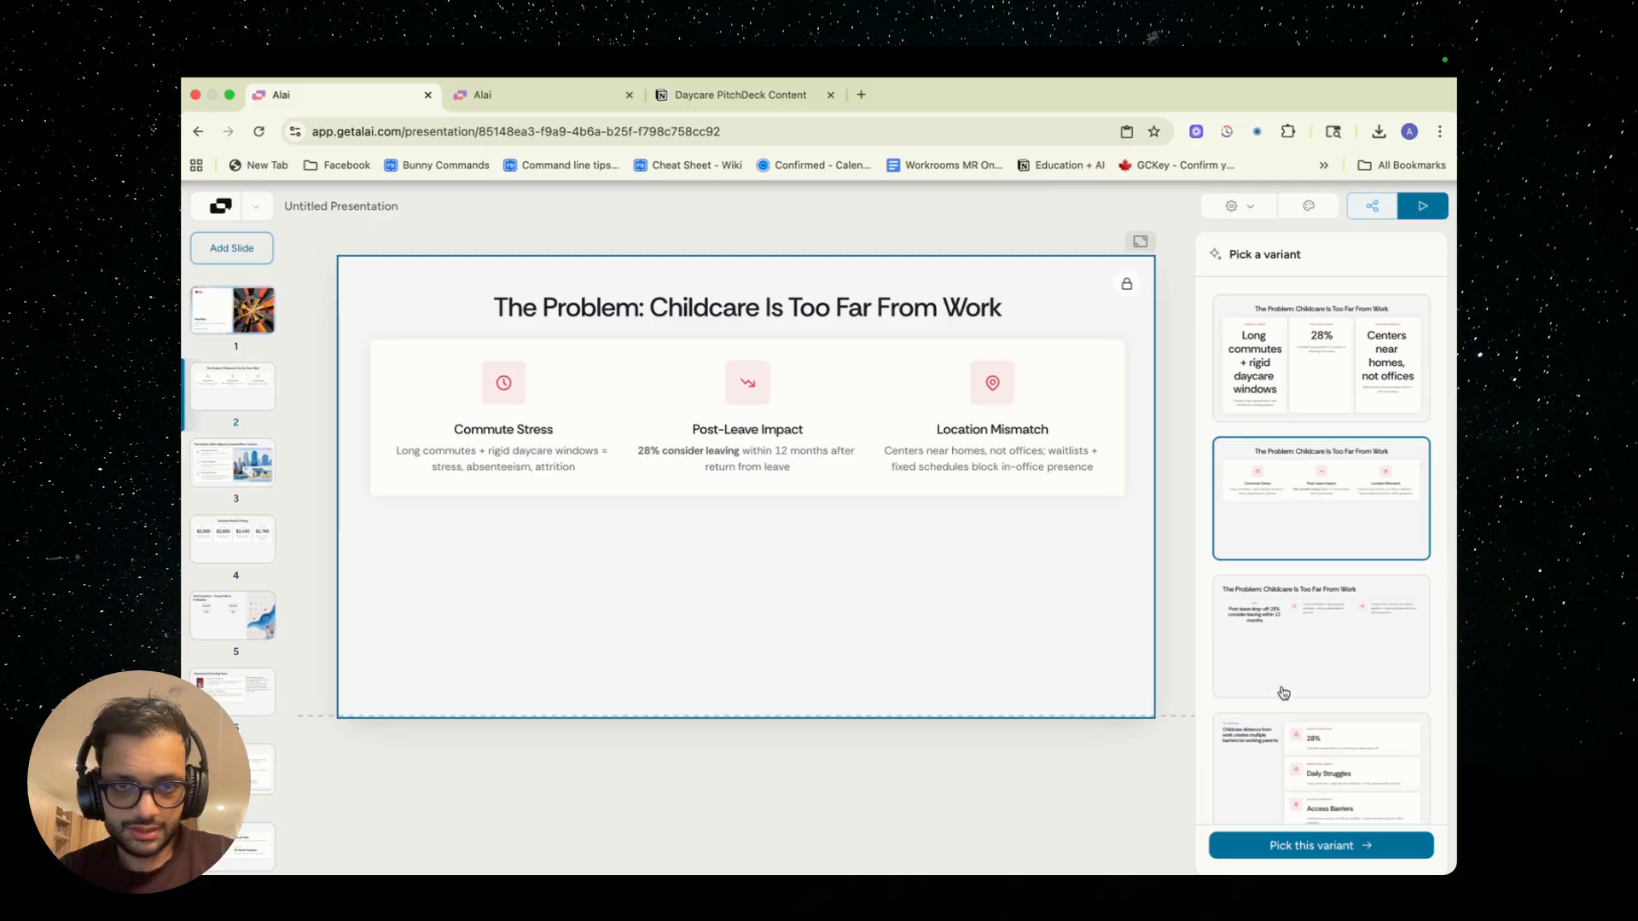
left_click(1263, 744)
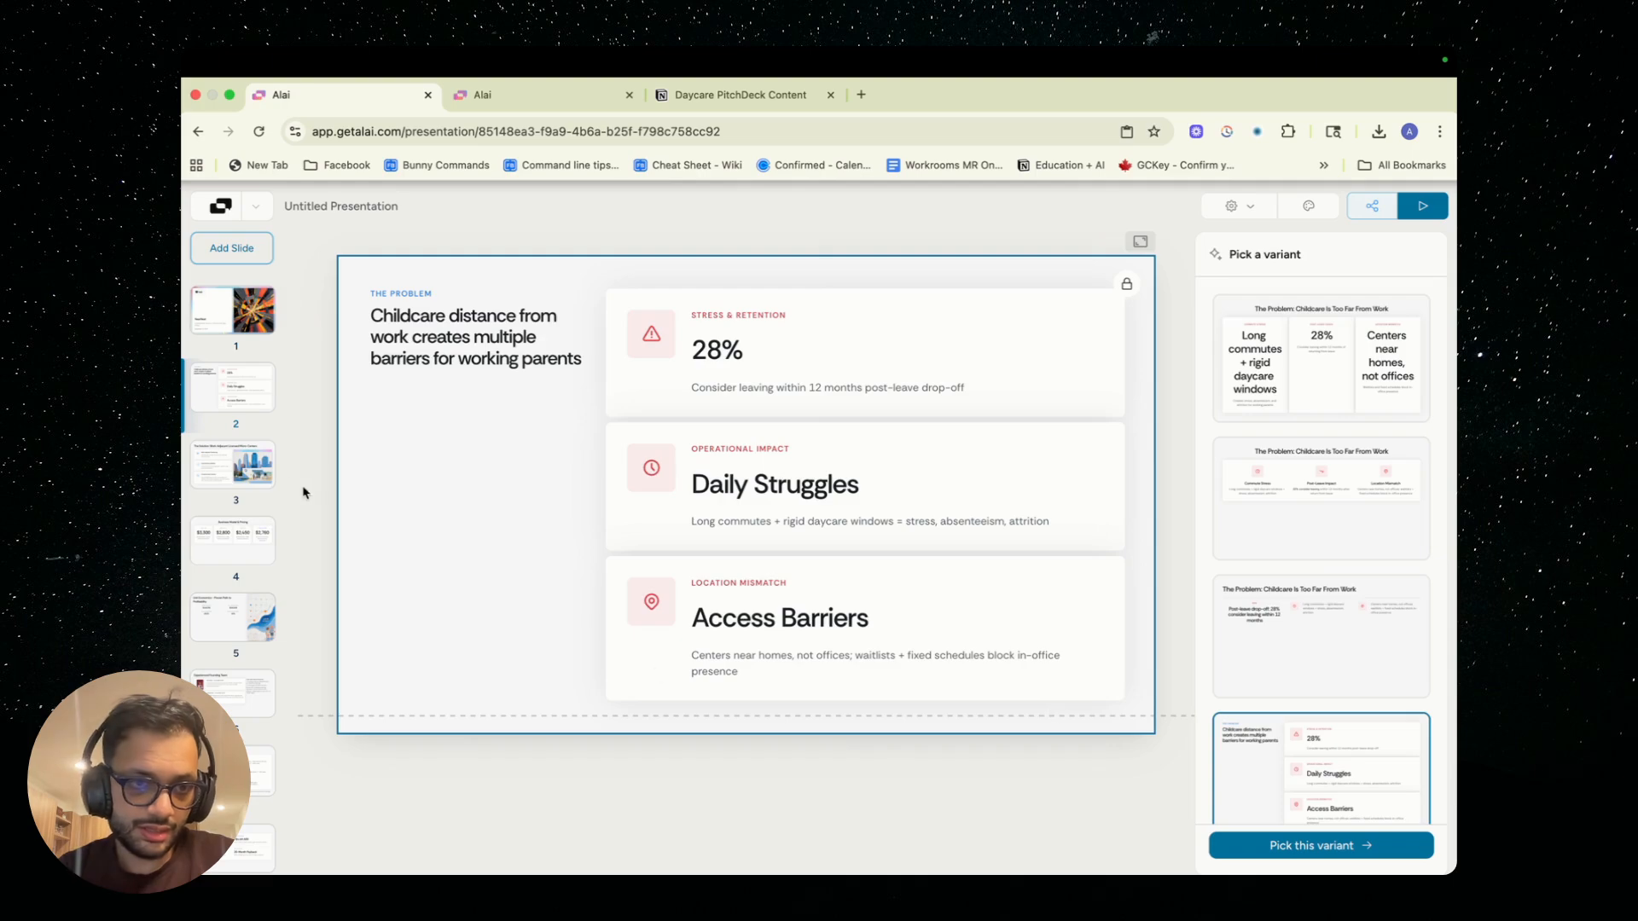
Review generated slides 3 through 9, from the Solution slide to the closing Thank You slide
left_click(247, 476)
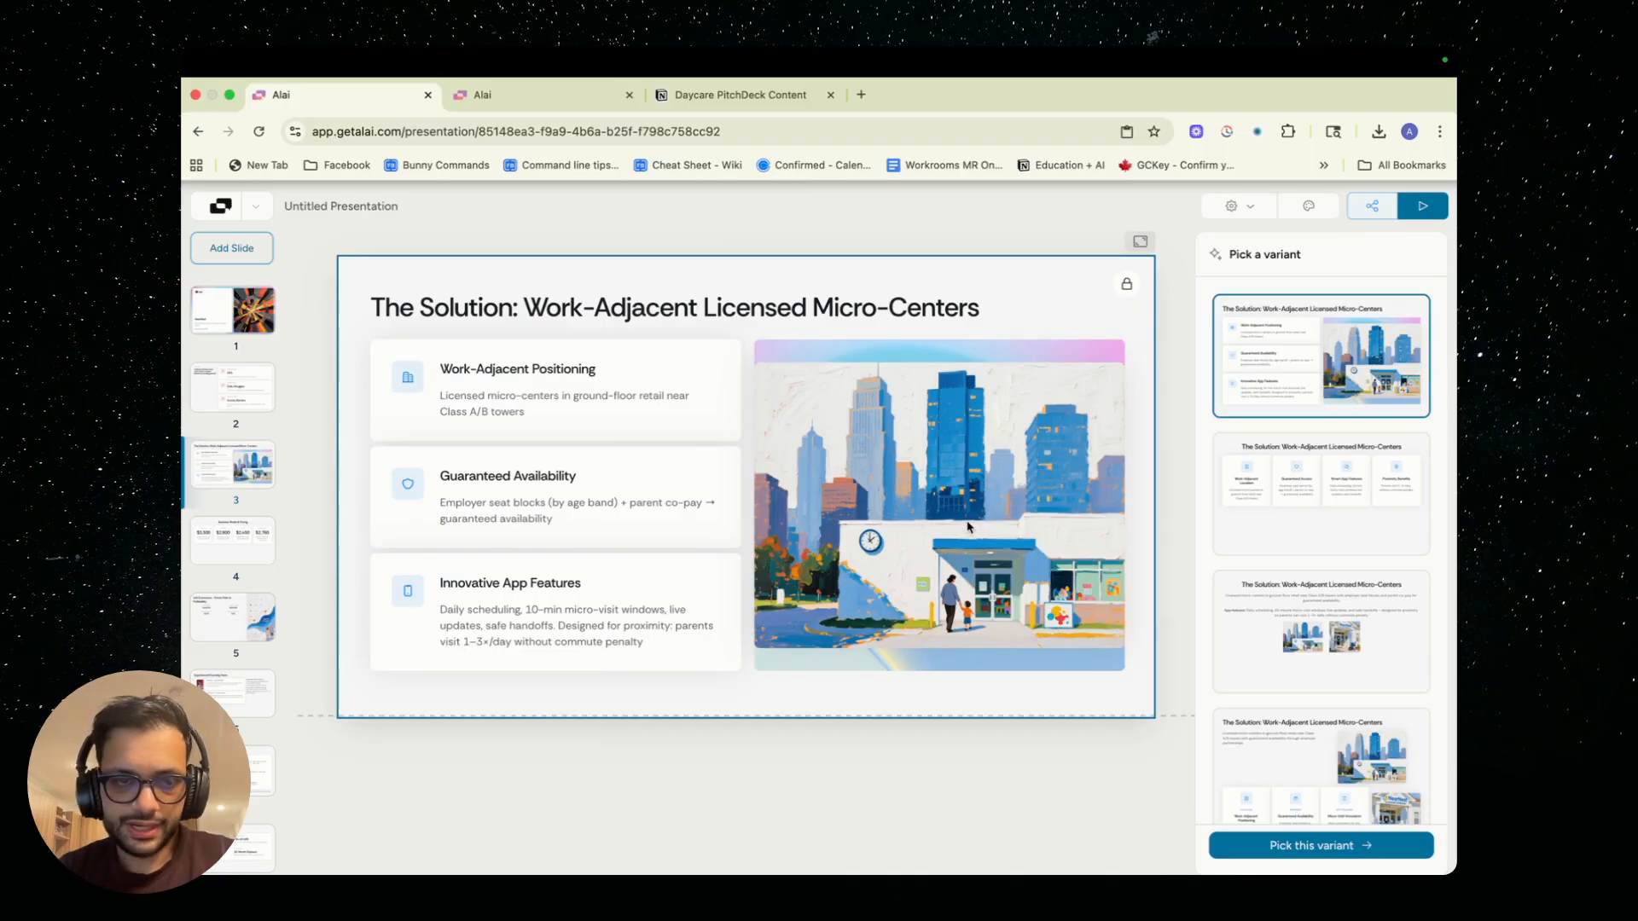
left_click(252, 537)
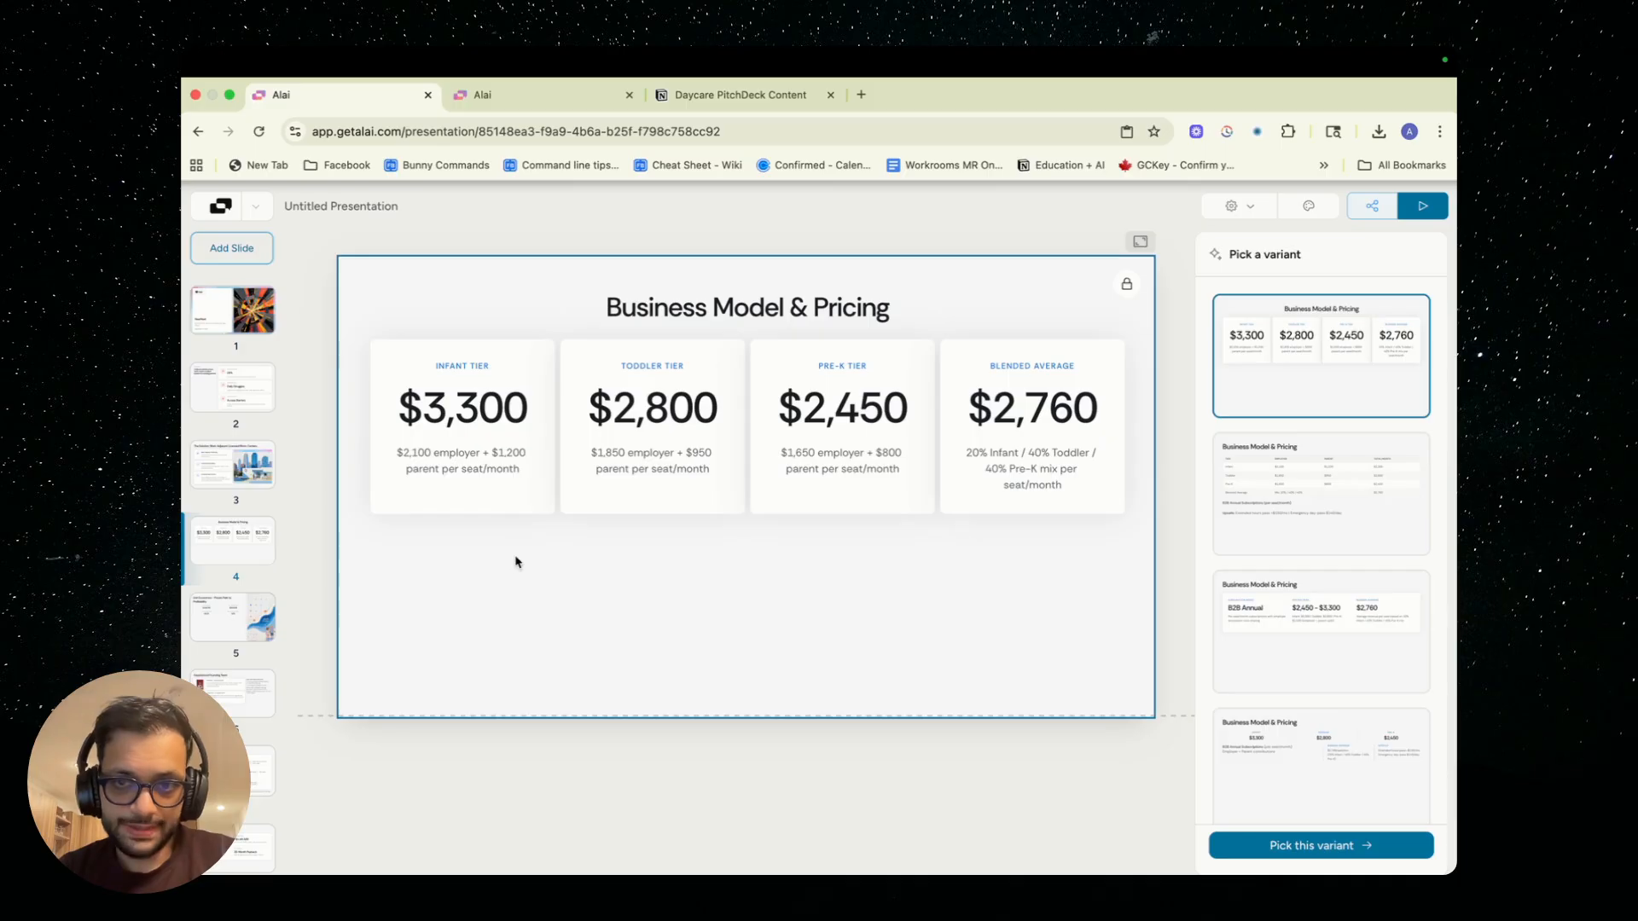
left_click(253, 631)
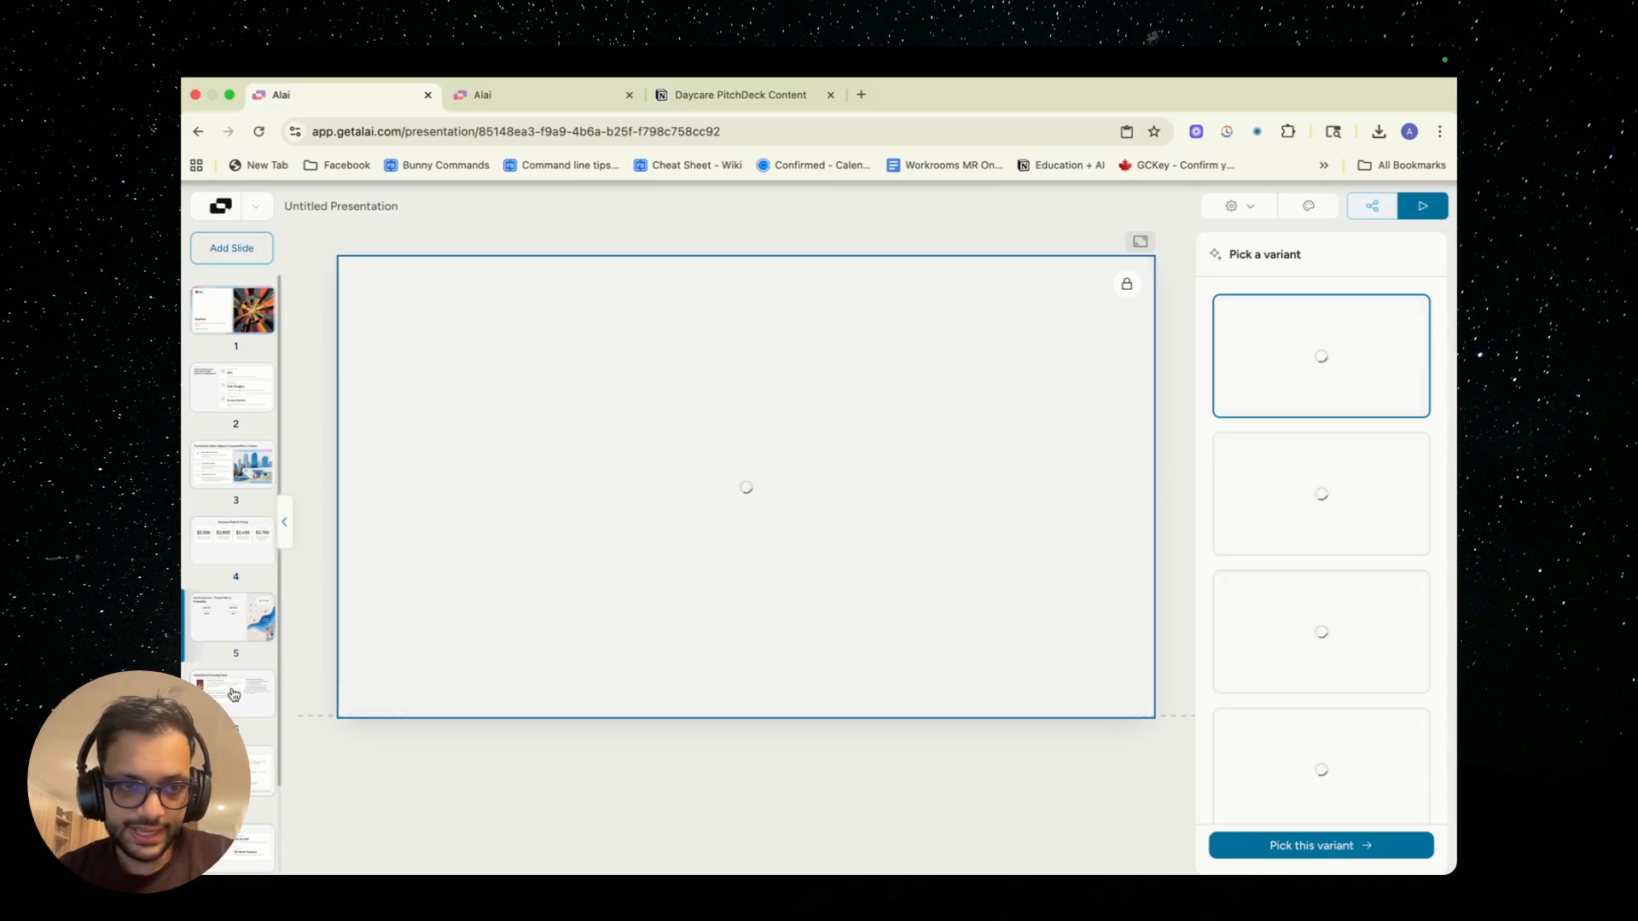
left_click(228, 701)
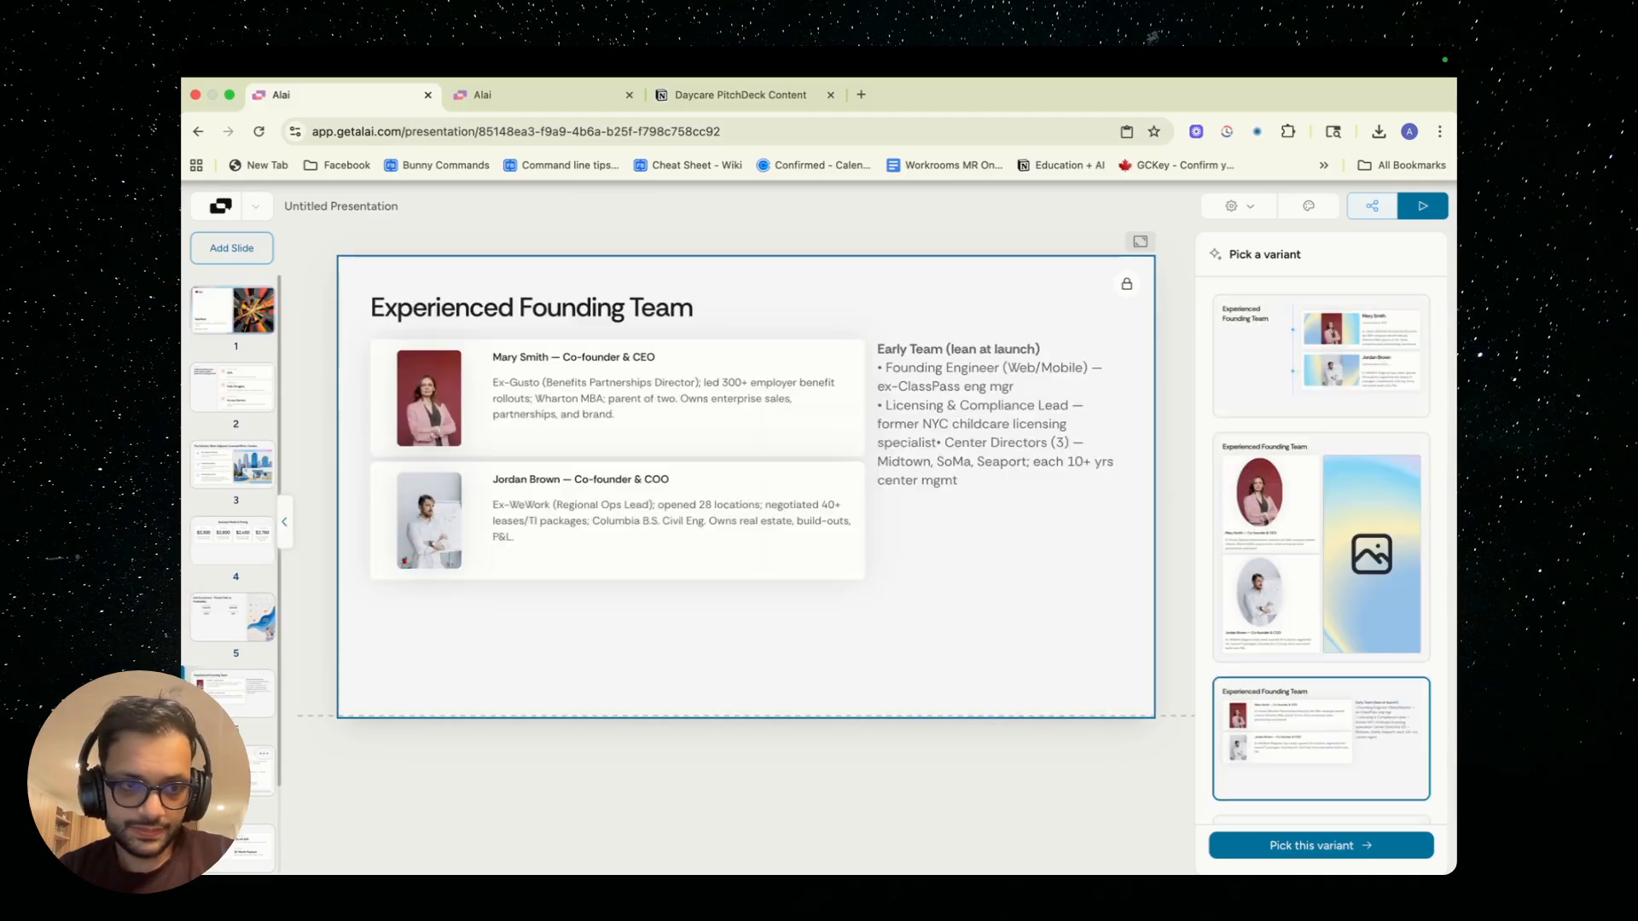
left_click(230, 778)
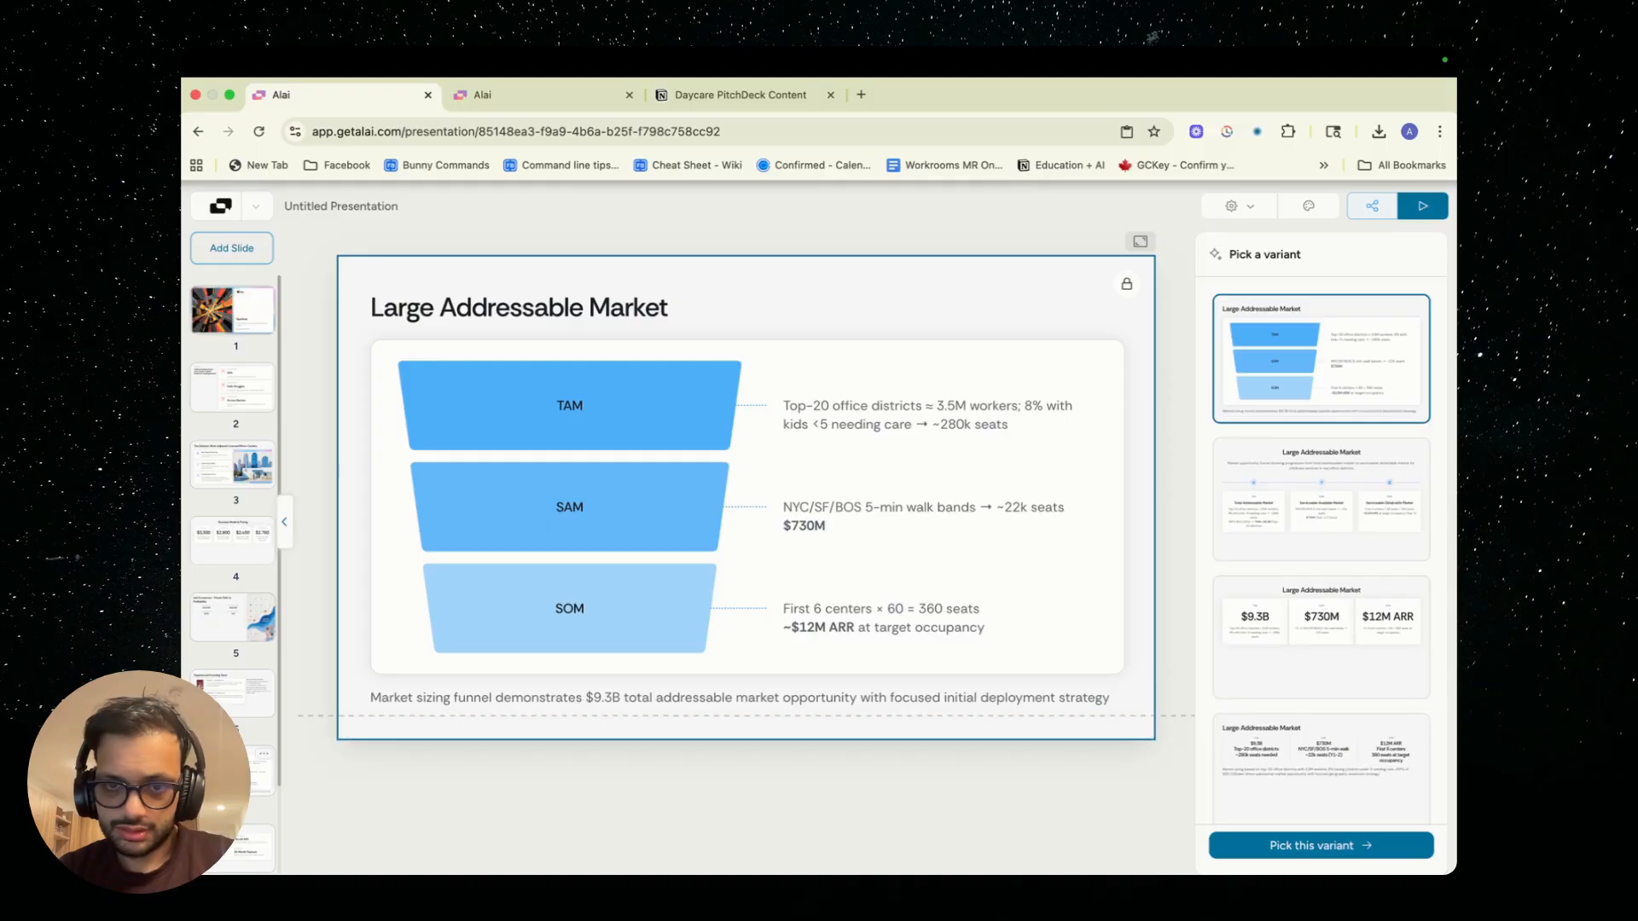
scroll(230, 802, "down", 2)
left_click(224, 857)
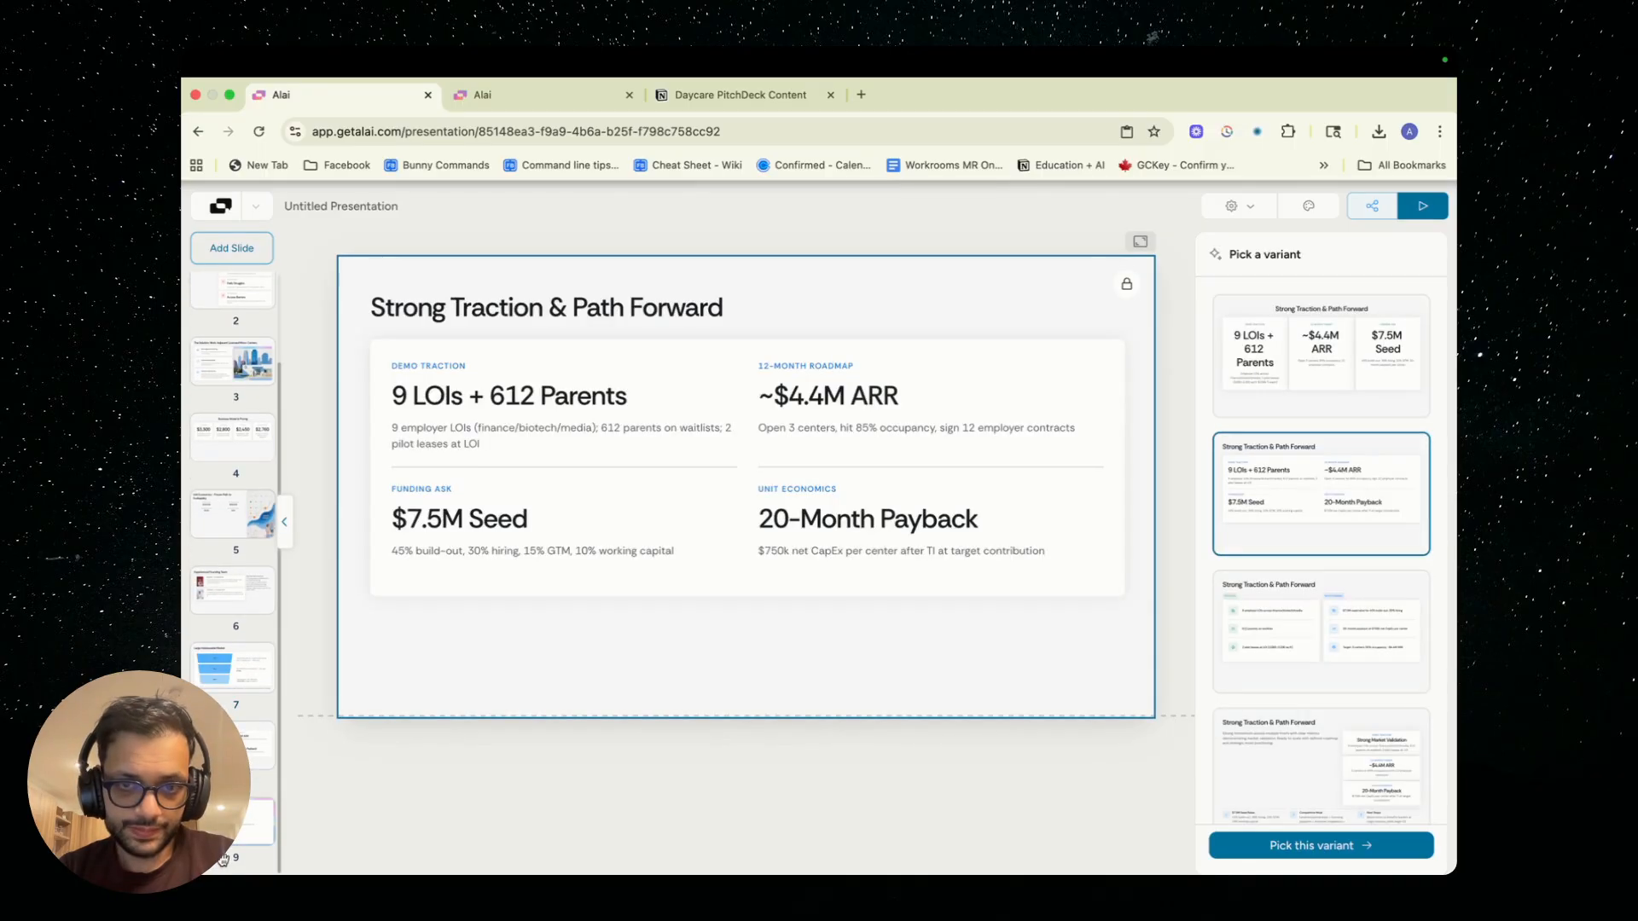
left_click(236, 831)
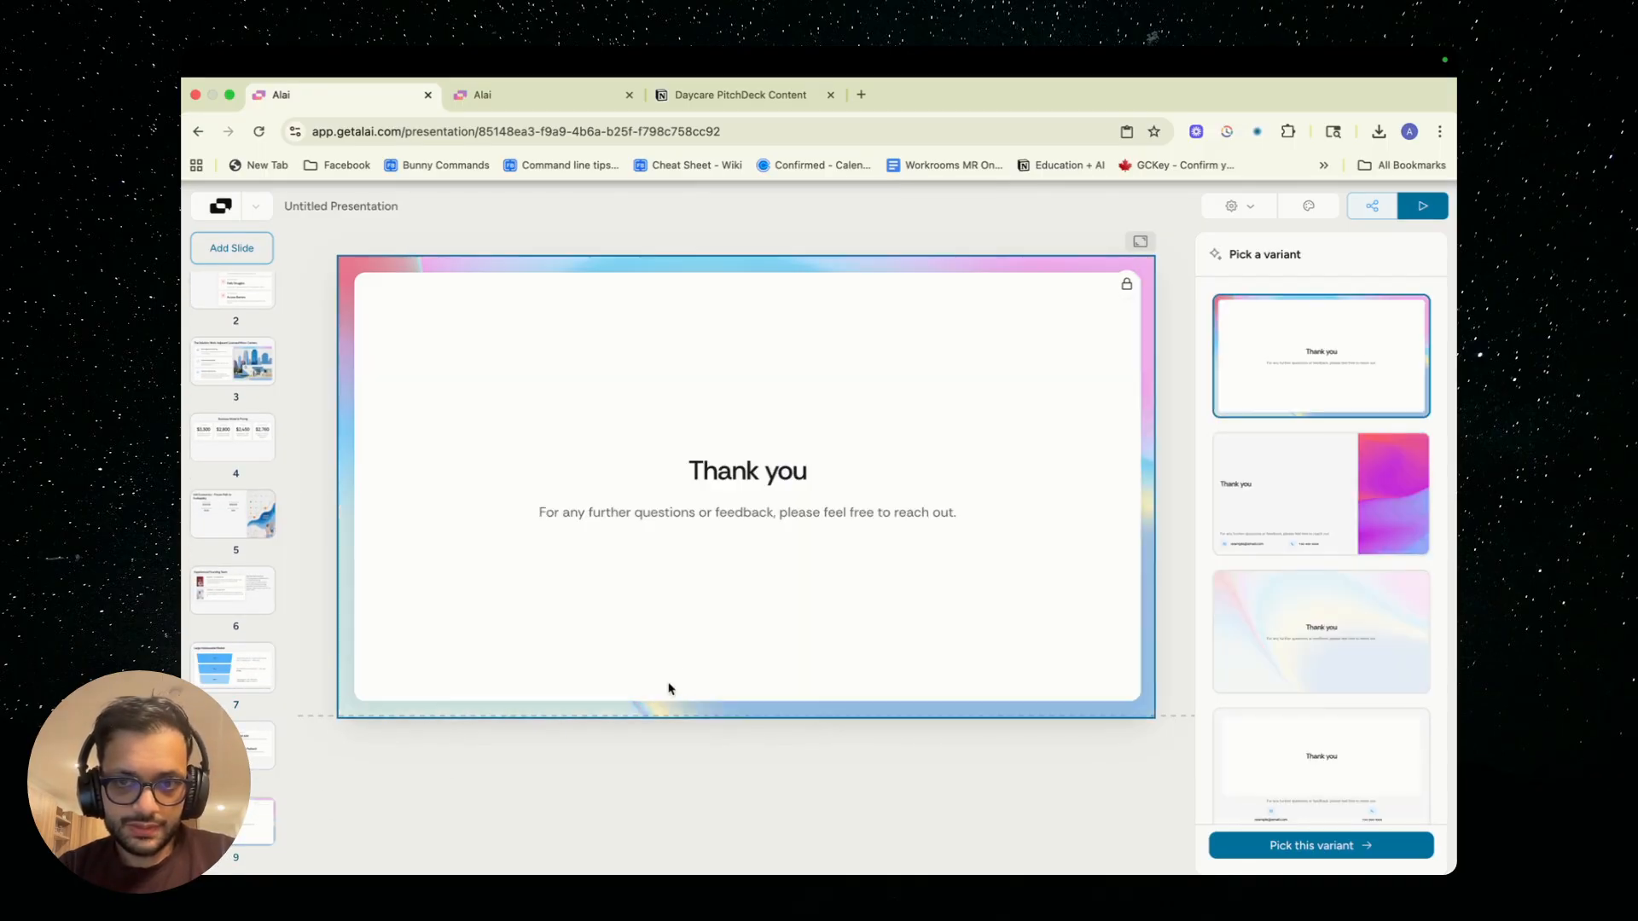